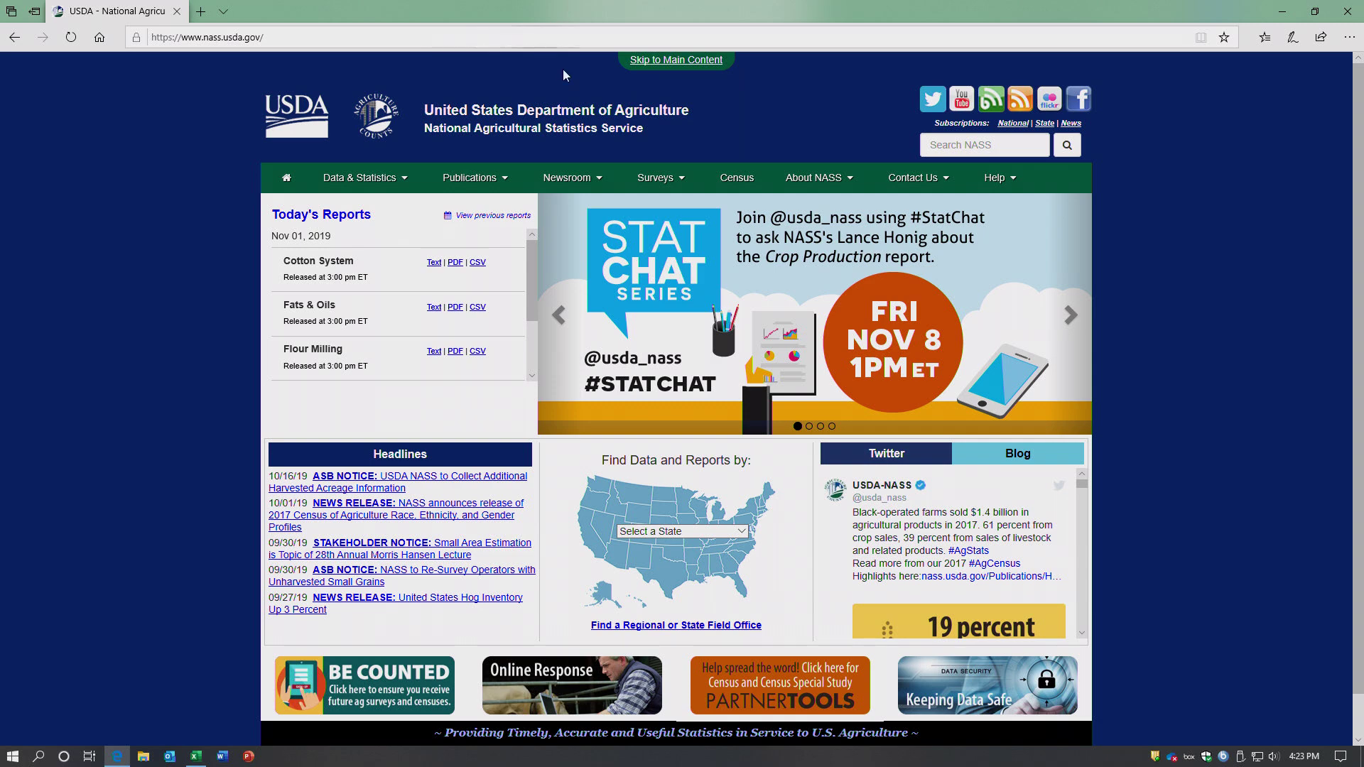
# Step: Open the Census Data Query Tool from the NASS Data & Statistics menu
pyautogui.moveTo(413, 185)
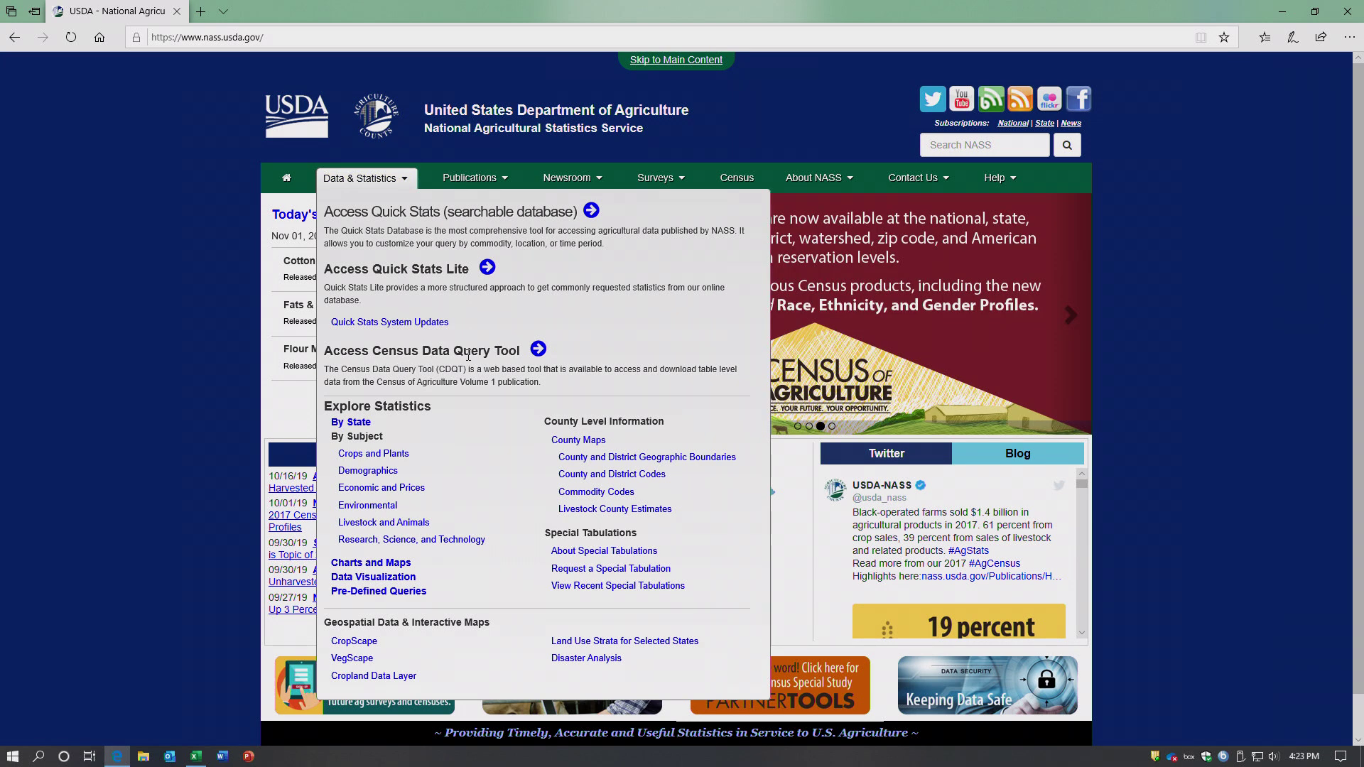
pyautogui.click(538, 351)
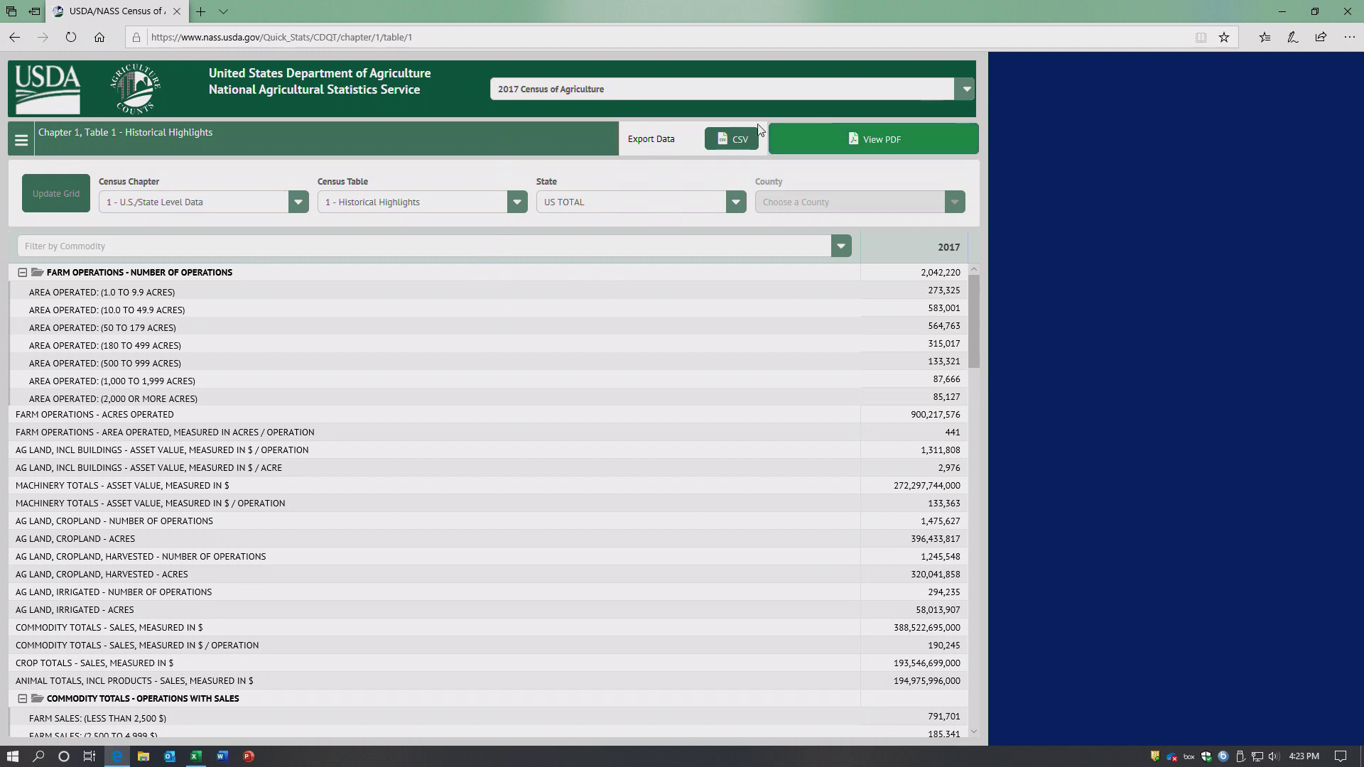
# Step: Review the available census years and keep 2017 Census of Agriculture selected
pyautogui.click(969, 90)
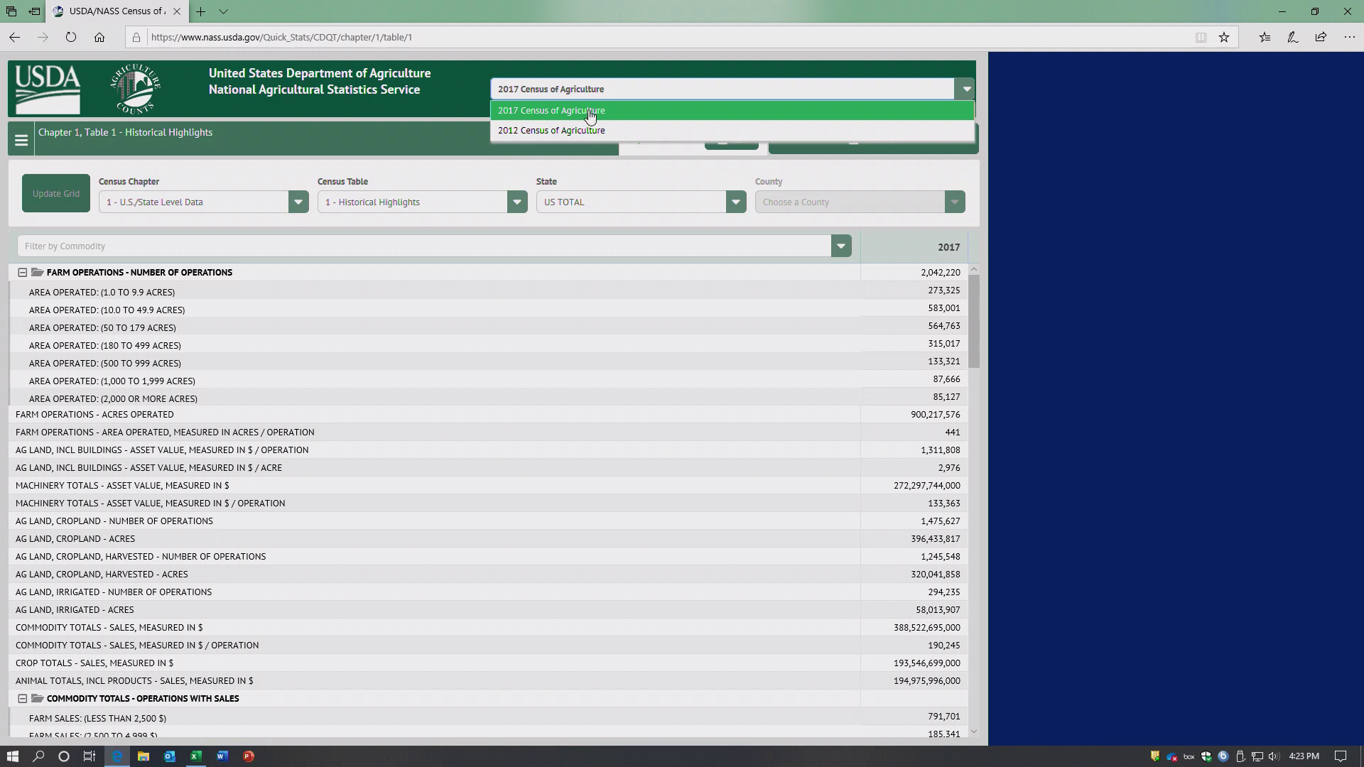
pyautogui.click(433, 77)
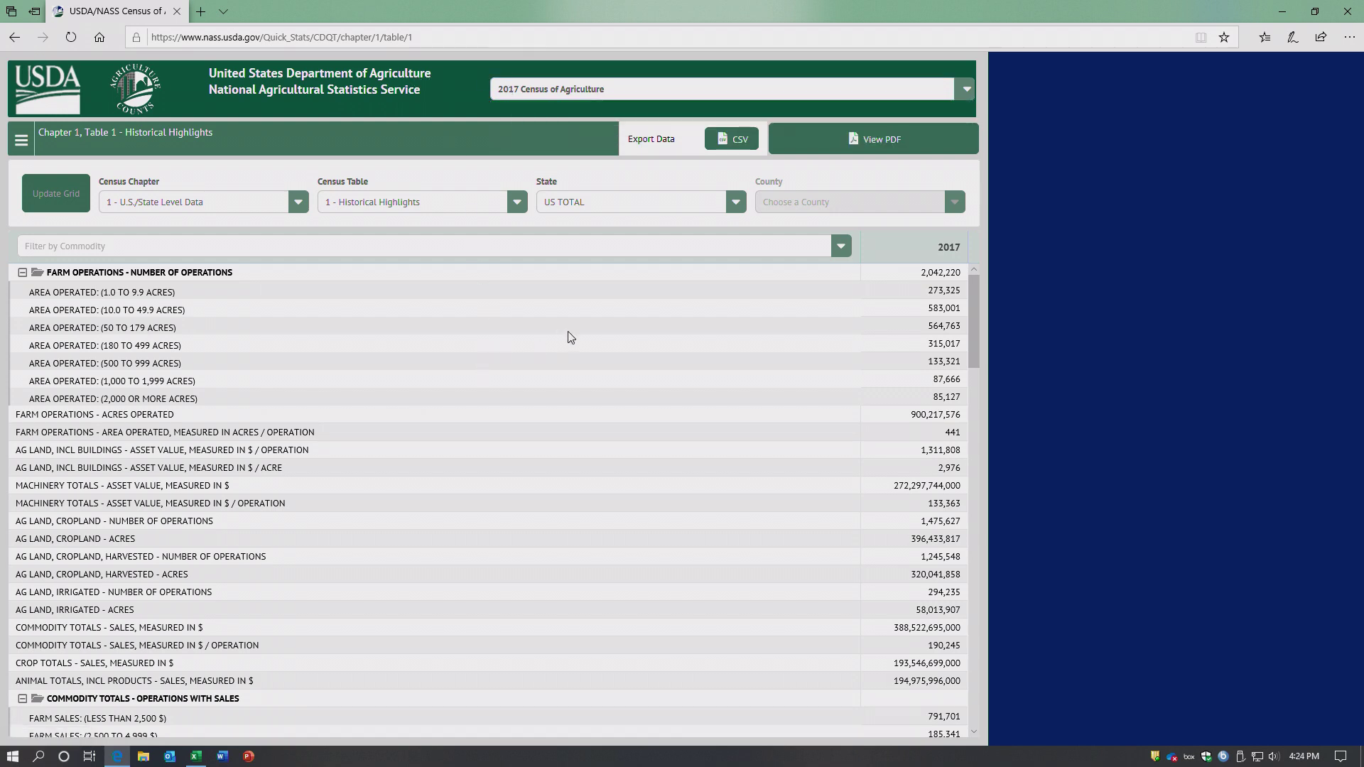
pyautogui.scroll(-2, 568, 339)
pyautogui.scroll(-15, 568, 338)
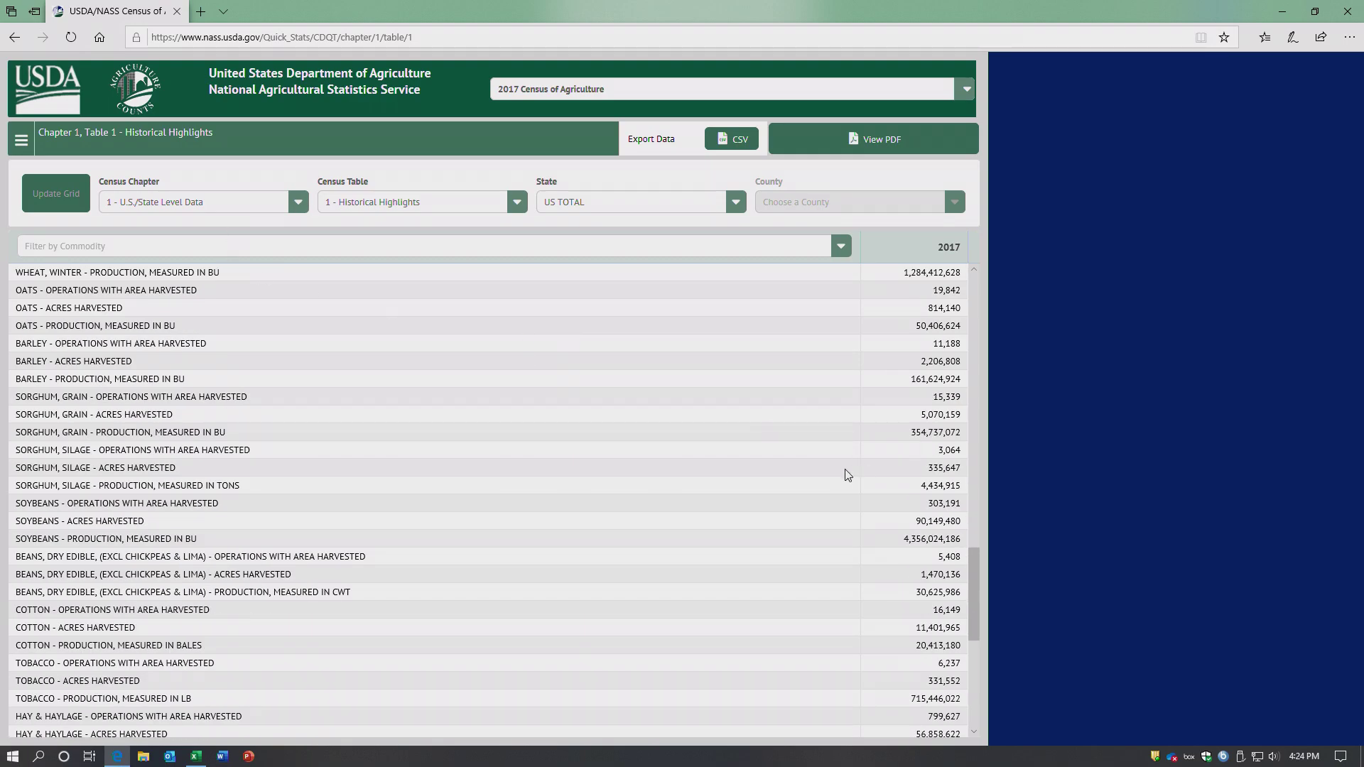
pyautogui.moveTo(973, 600); pyautogui.dragTo(990, 251)
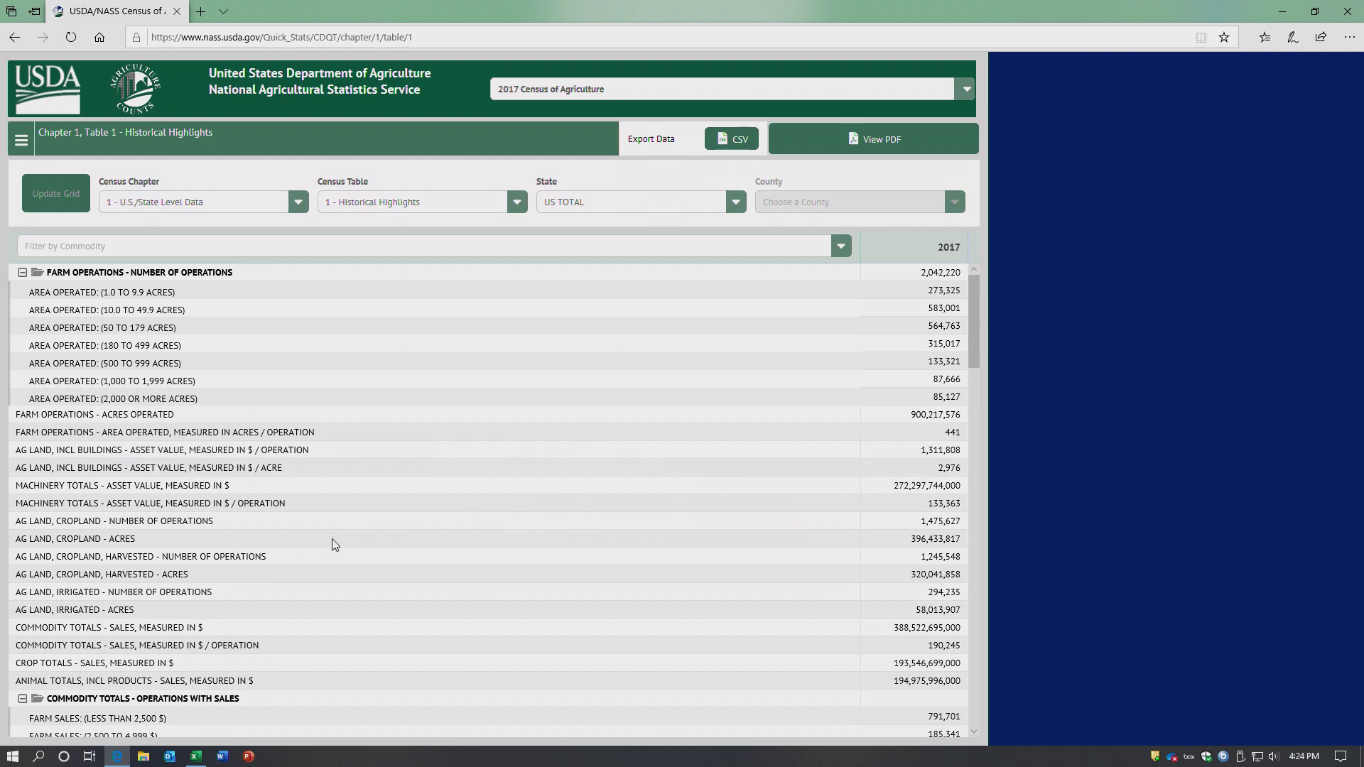
pyautogui.scroll(-2, 334, 547)
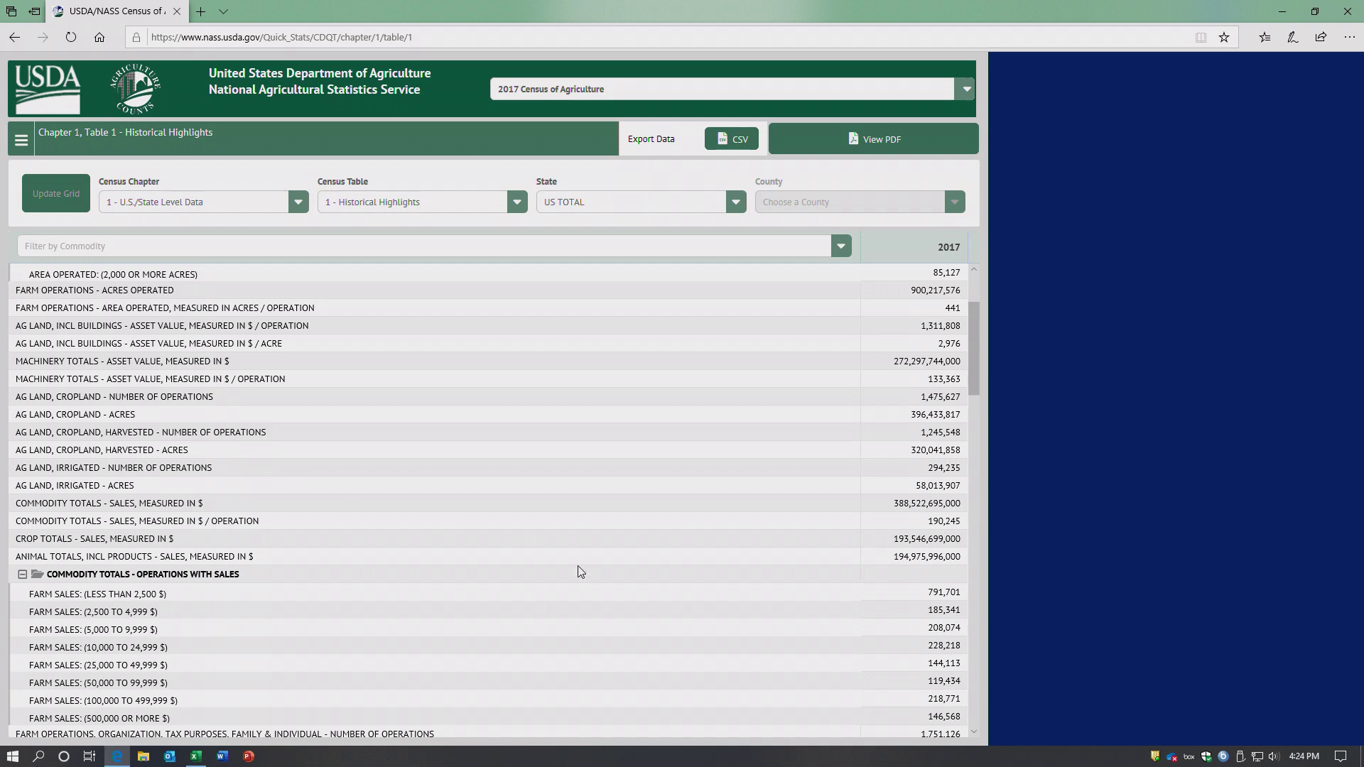
pyautogui.scroll(-4, 575, 570)
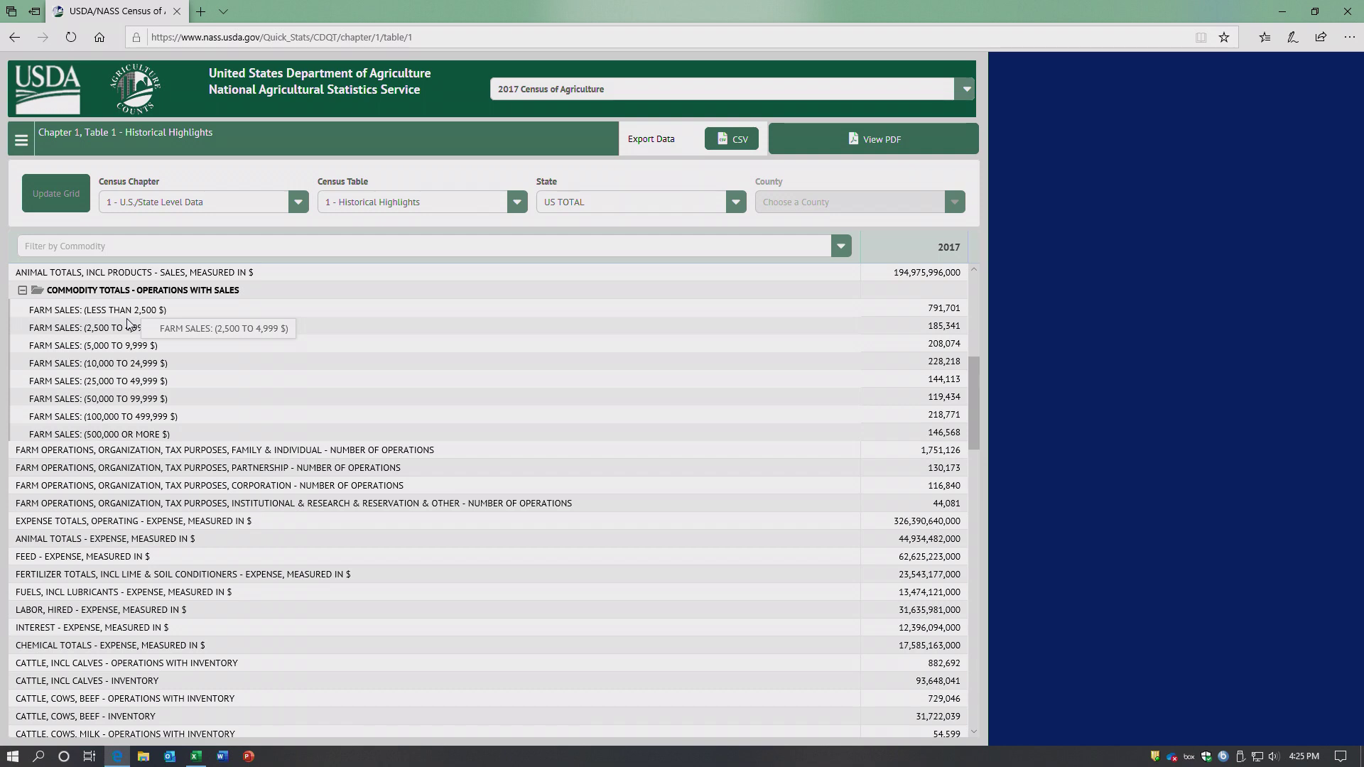
pyautogui.scroll(-4, 241, 554)
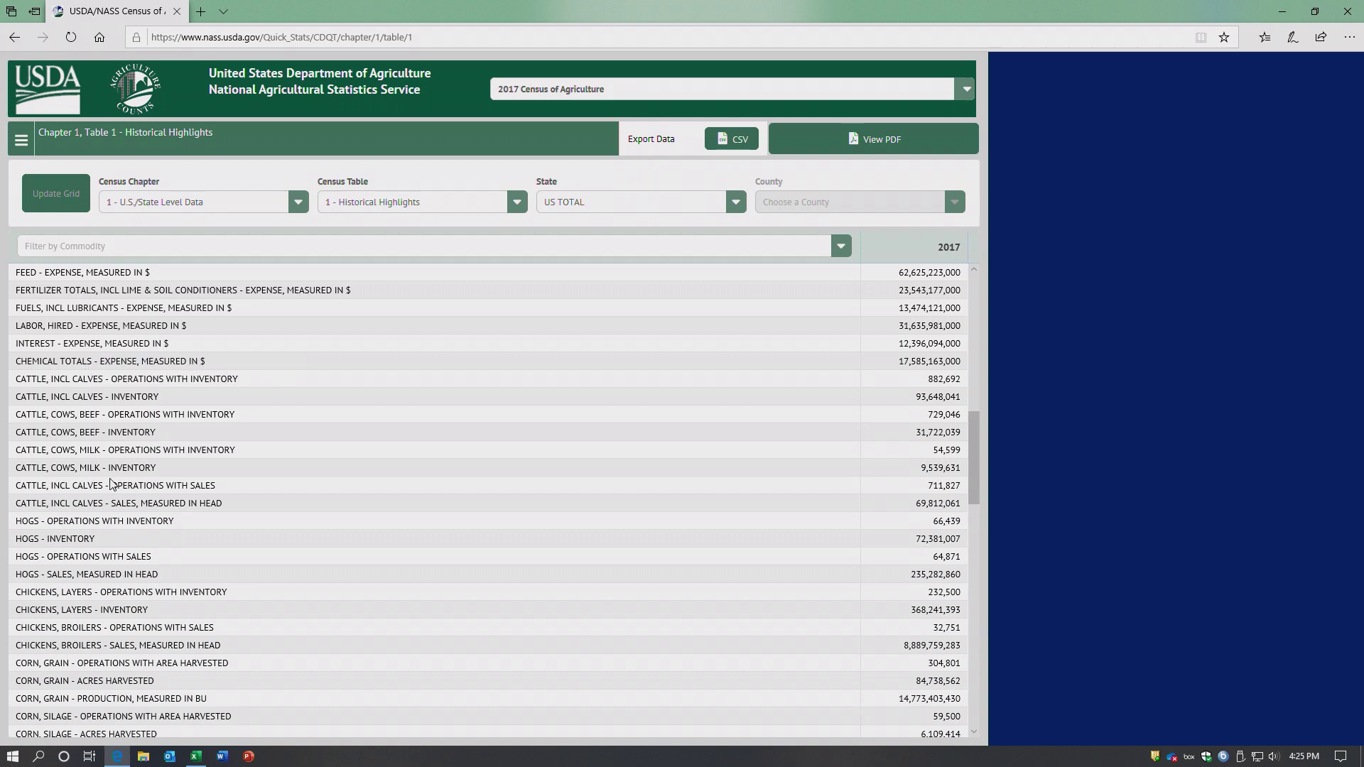
pyautogui.scroll(-6, 125, 486)
pyautogui.scroll(-8, 127, 486)
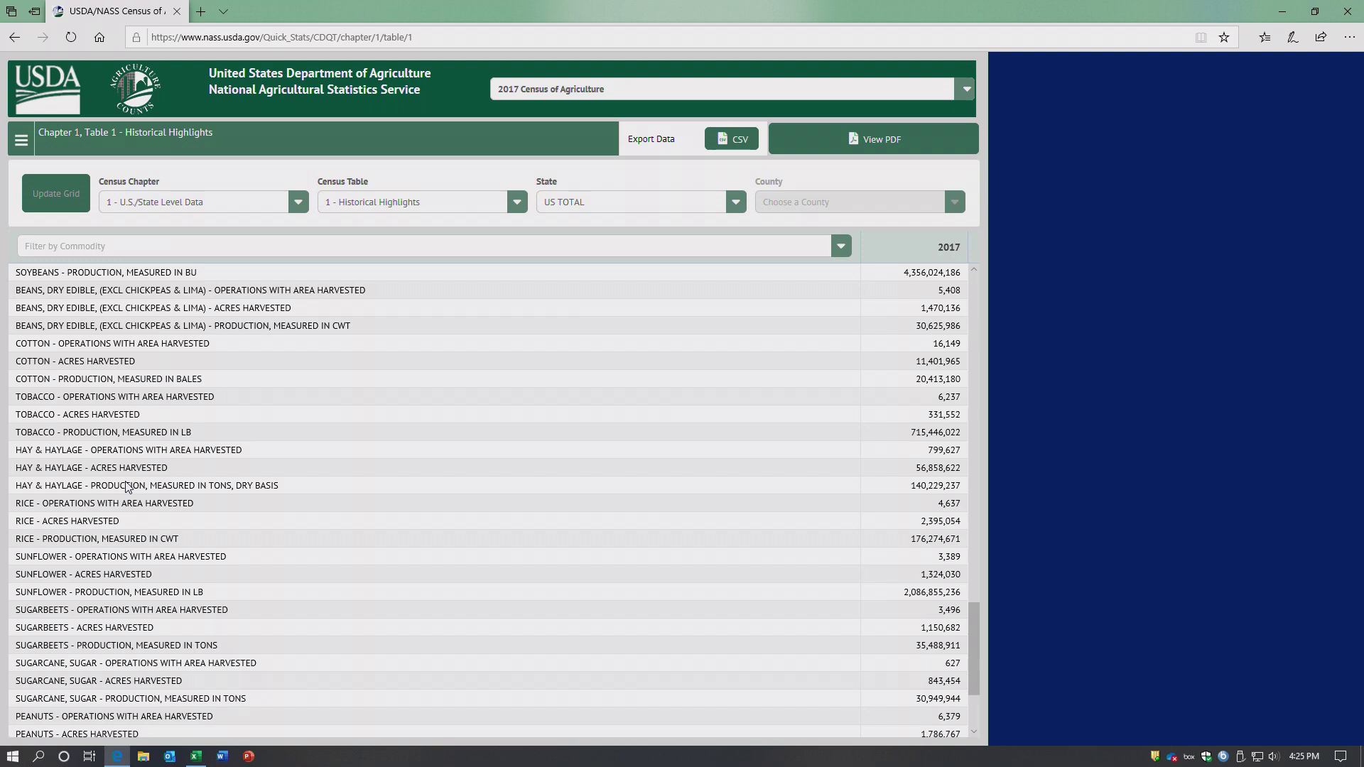
pyautogui.scroll(-2, 127, 486)
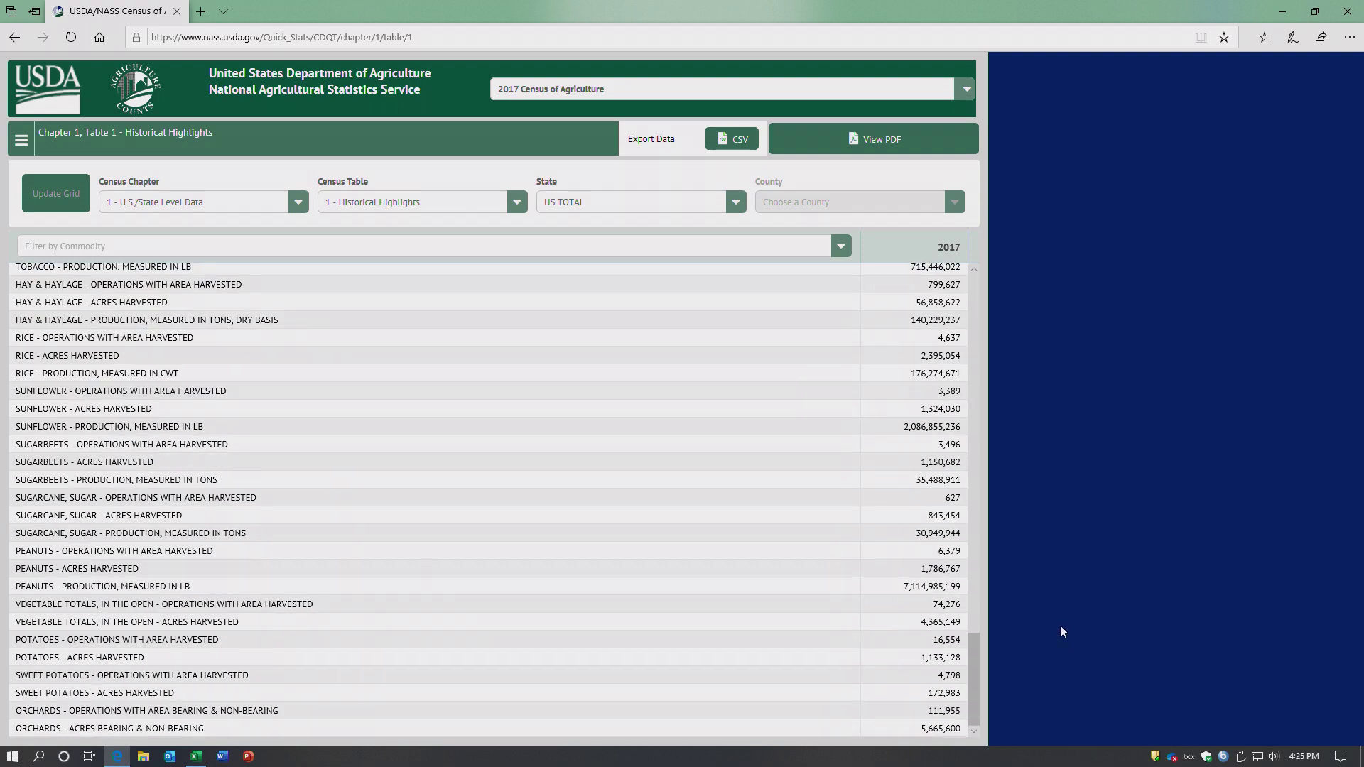
pyautogui.moveTo(974, 685); pyautogui.dragTo(1038, 267)
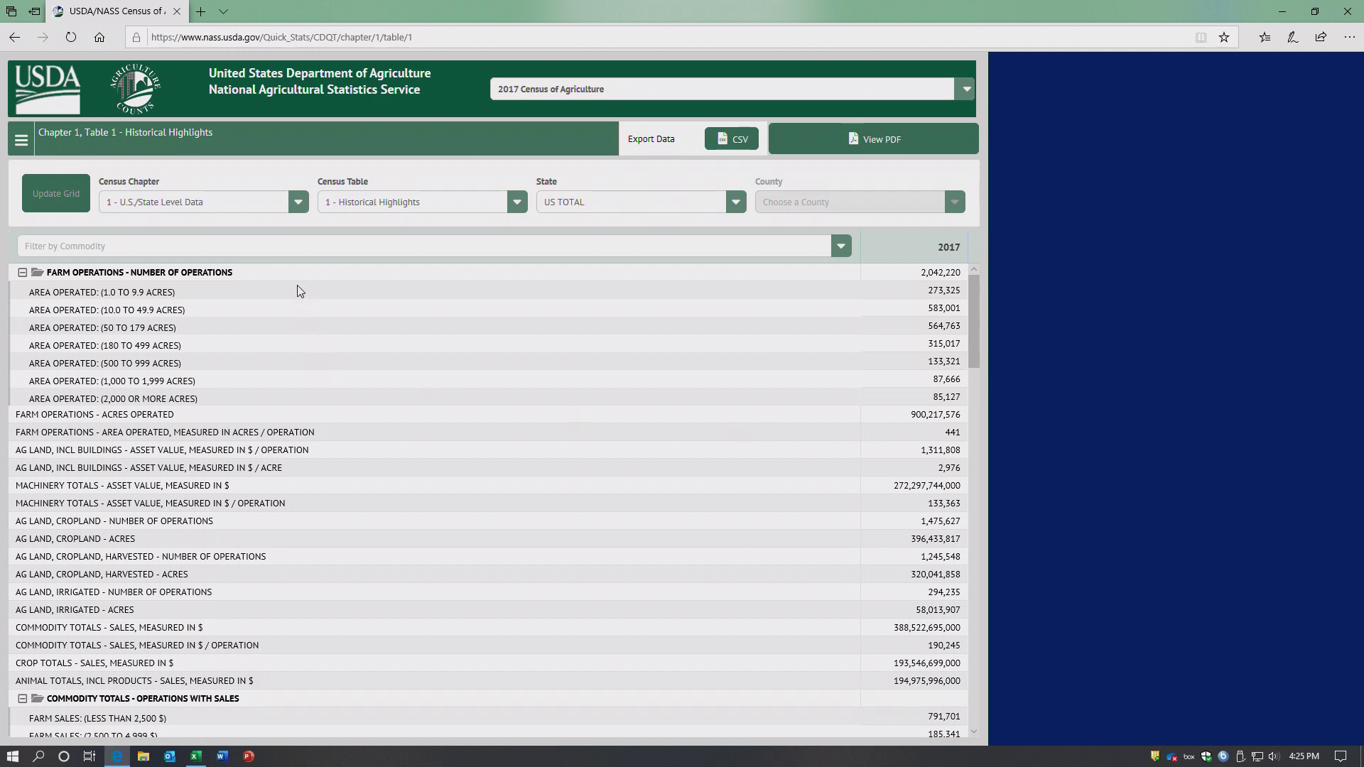
# Step: Set Census Chapter 2 and choose Table 2, Market Value of Agricultural Products Sold
pyautogui.click(300, 203)
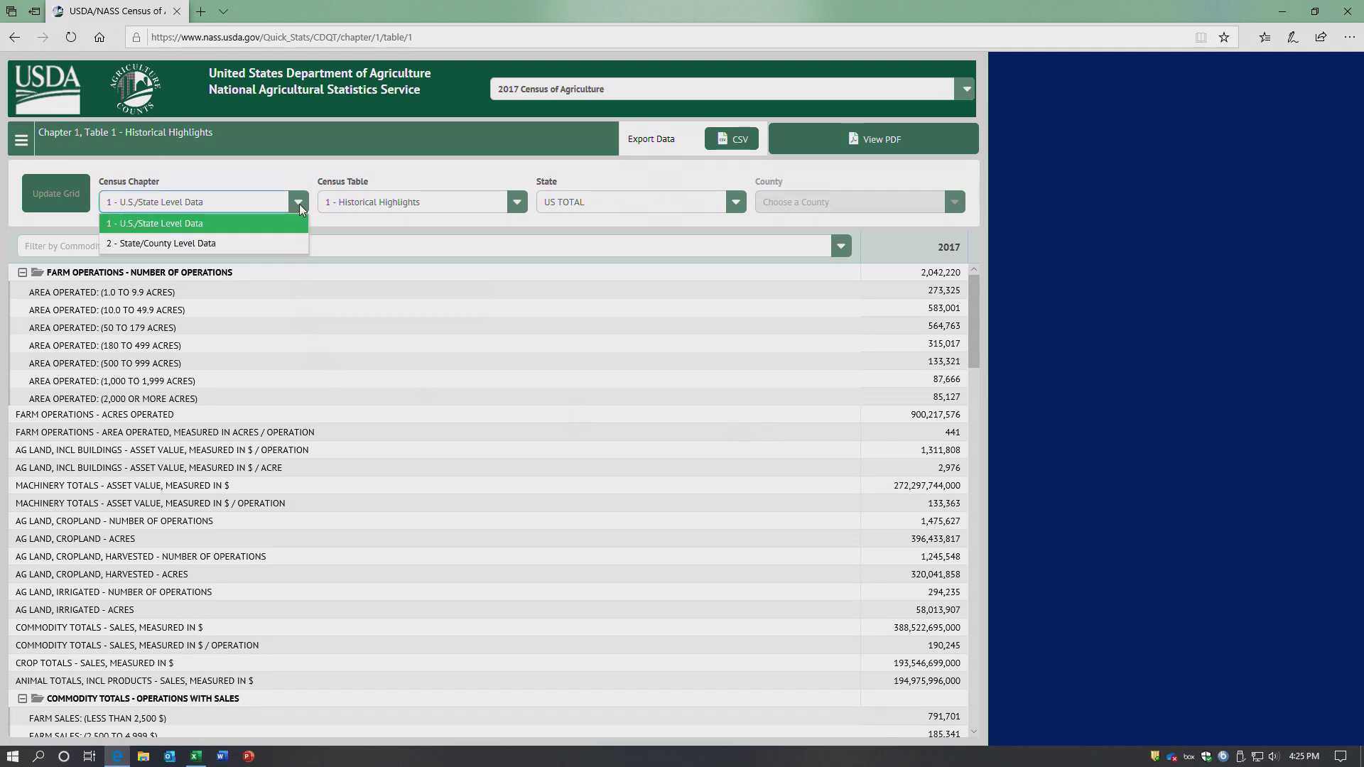
pyautogui.click(180, 245)
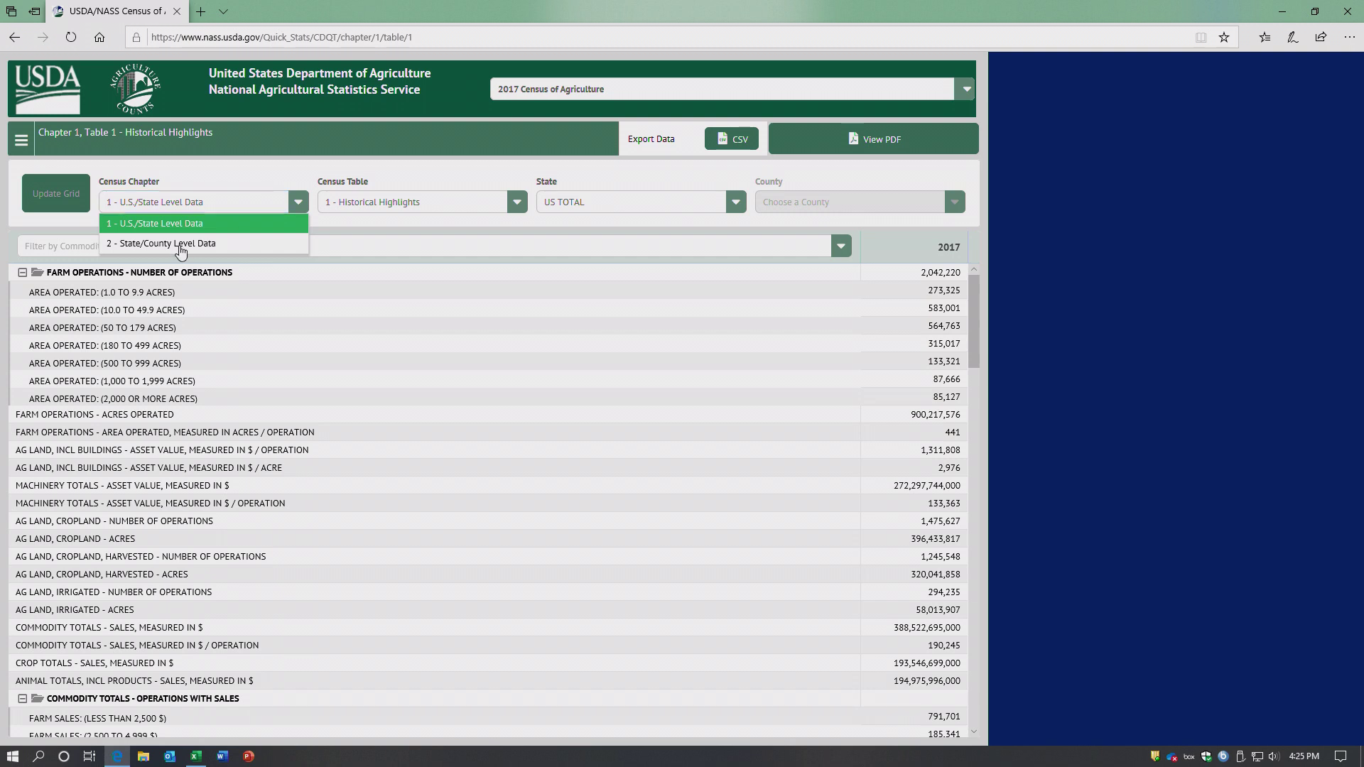
pyautogui.click(517, 204)
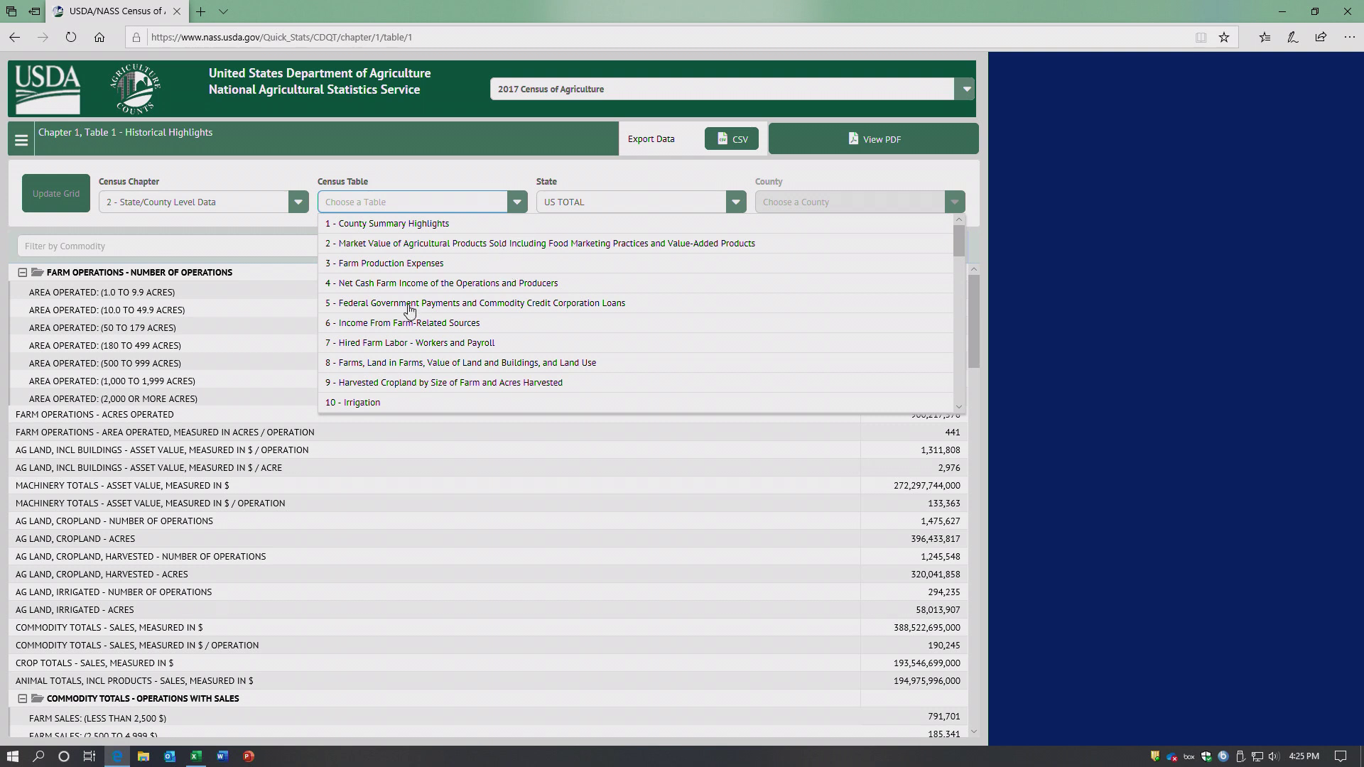
pyautogui.click(409, 243)
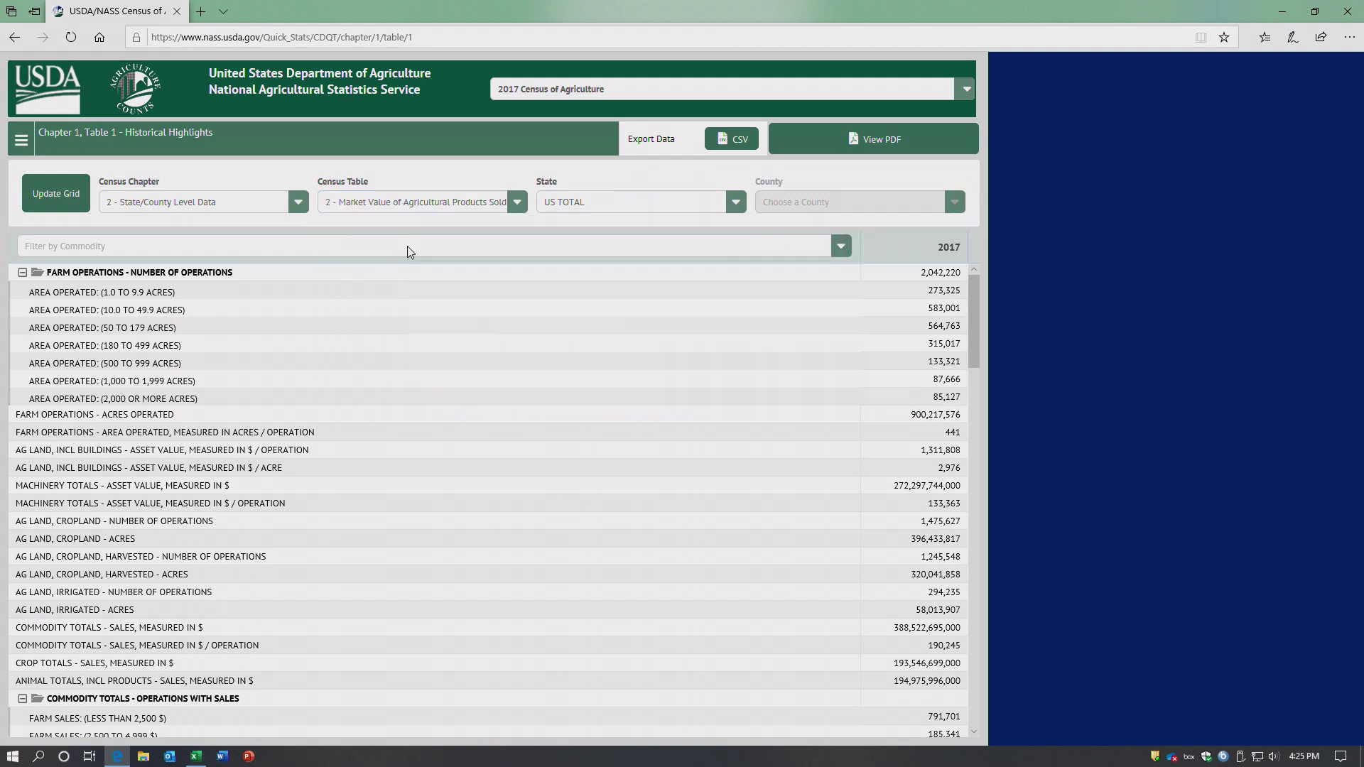
# Step: Select PENNSYLVANIA as the state with no county and update the grid
pyautogui.click(736, 203)
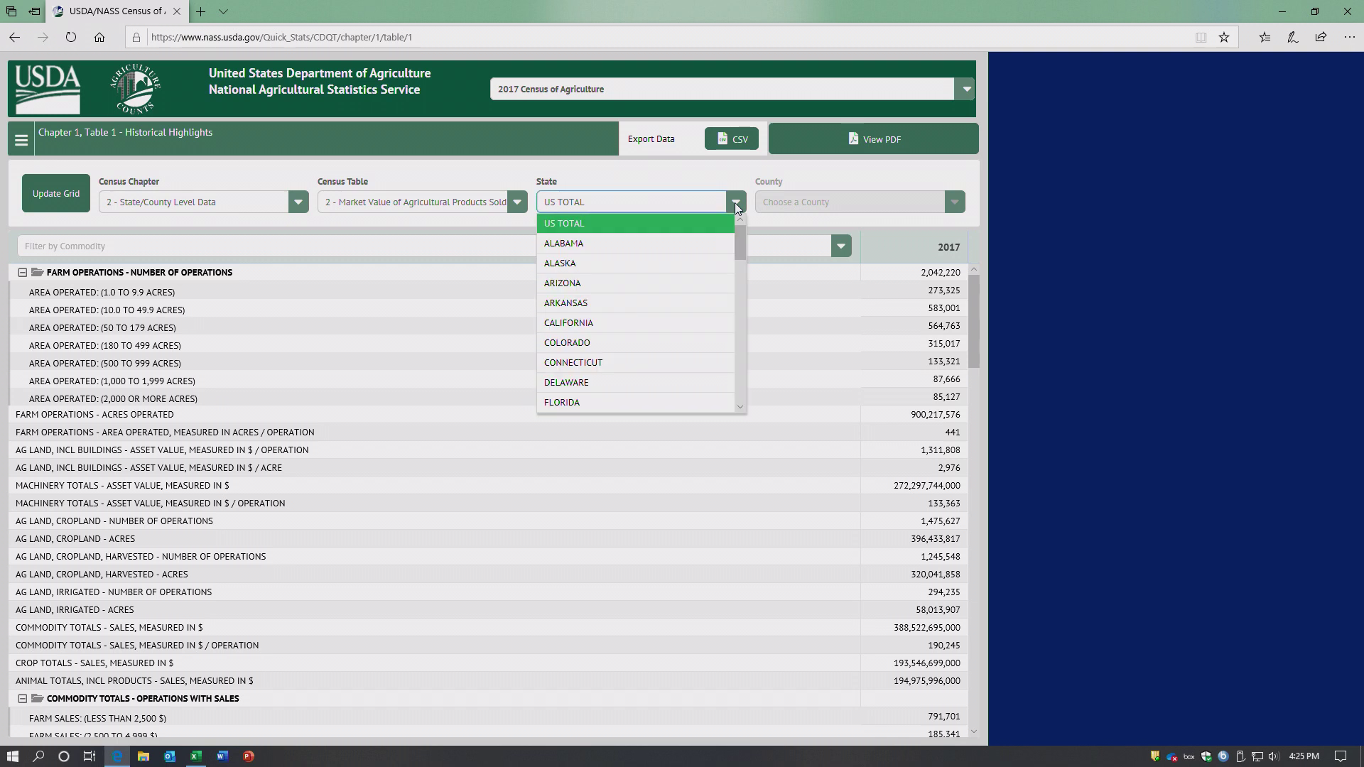
pyautogui.scroll(-6, 702, 318)
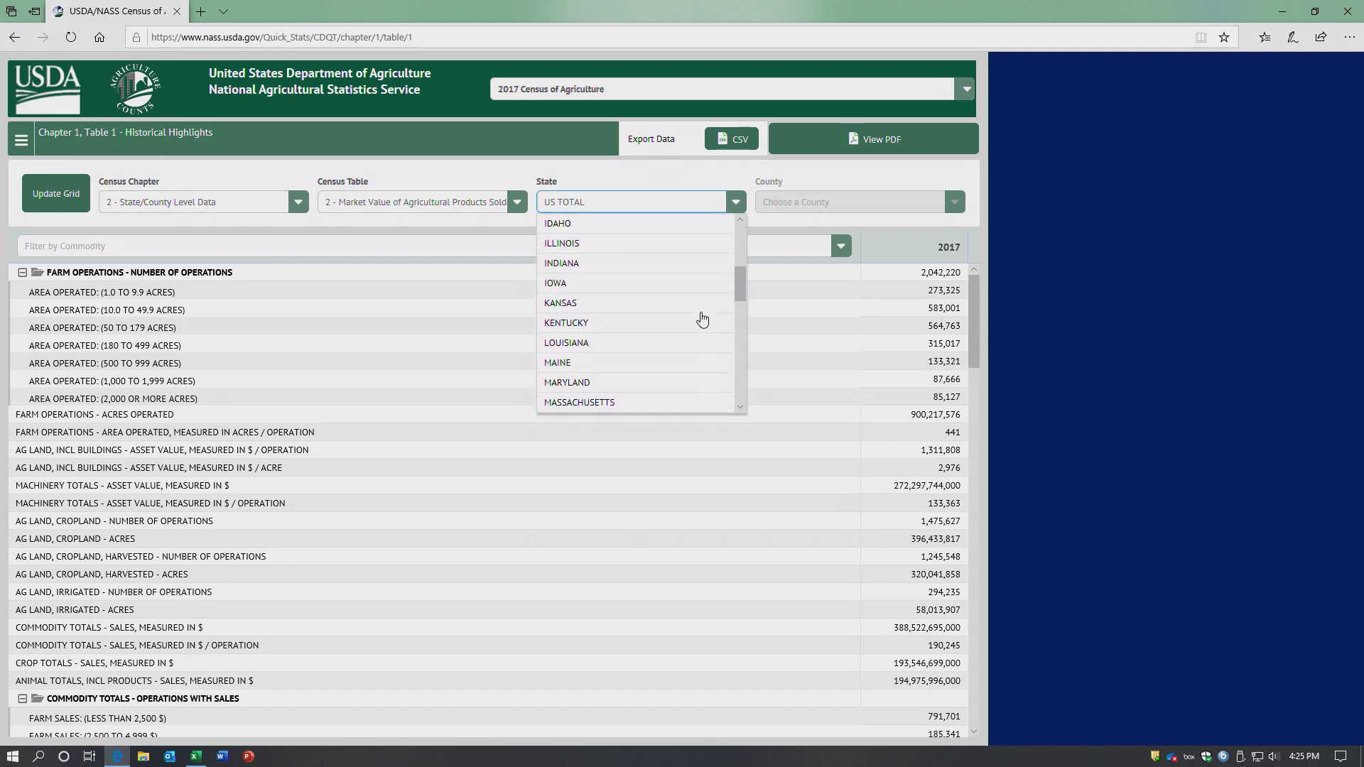
pyautogui.scroll(-5, 702, 318)
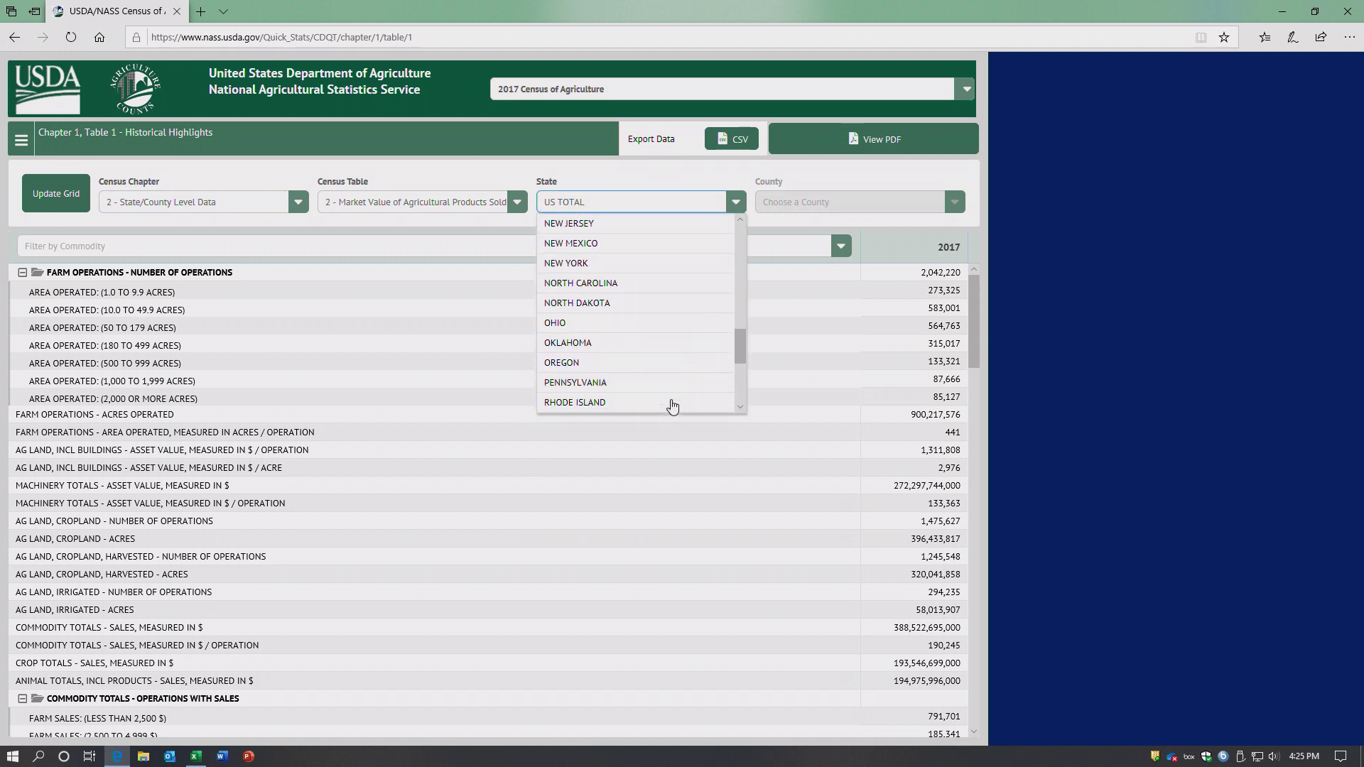
pyautogui.click(600, 383)
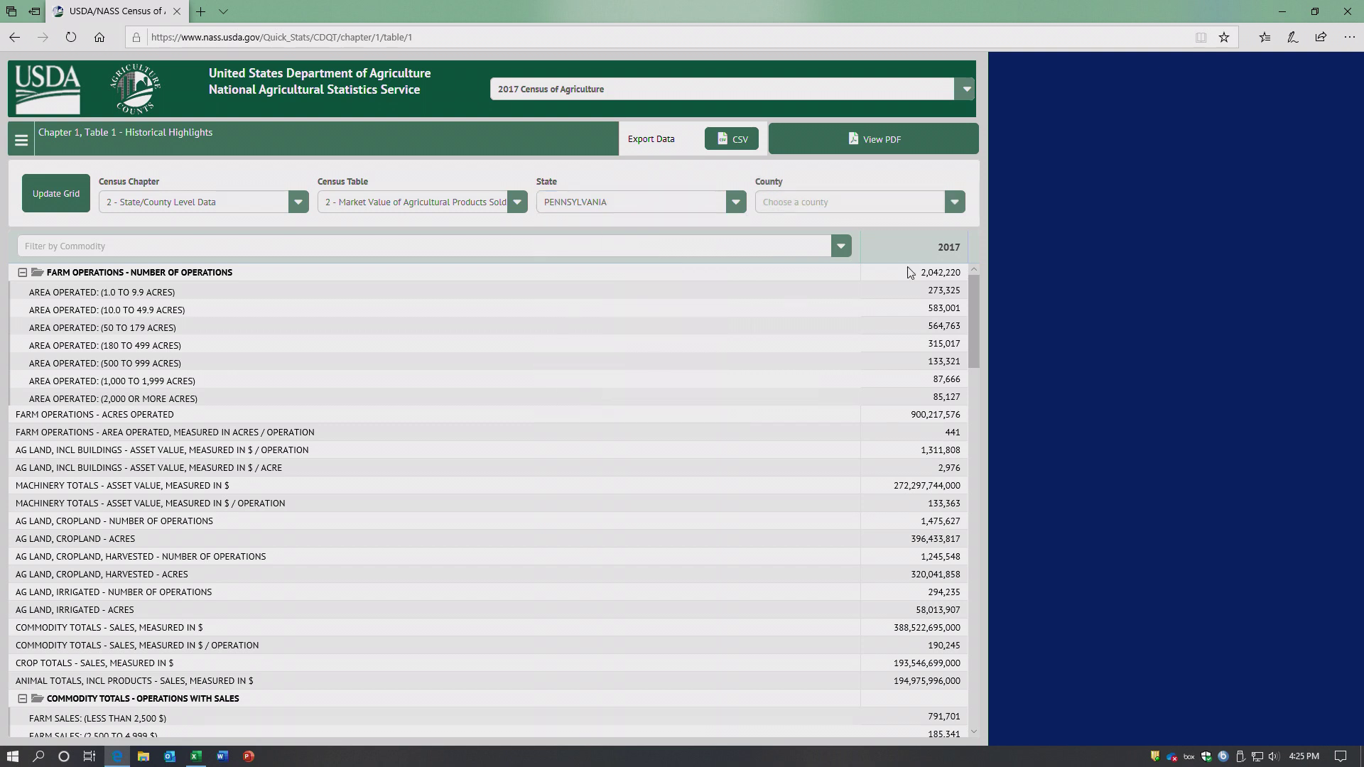
pyautogui.click(955, 203)
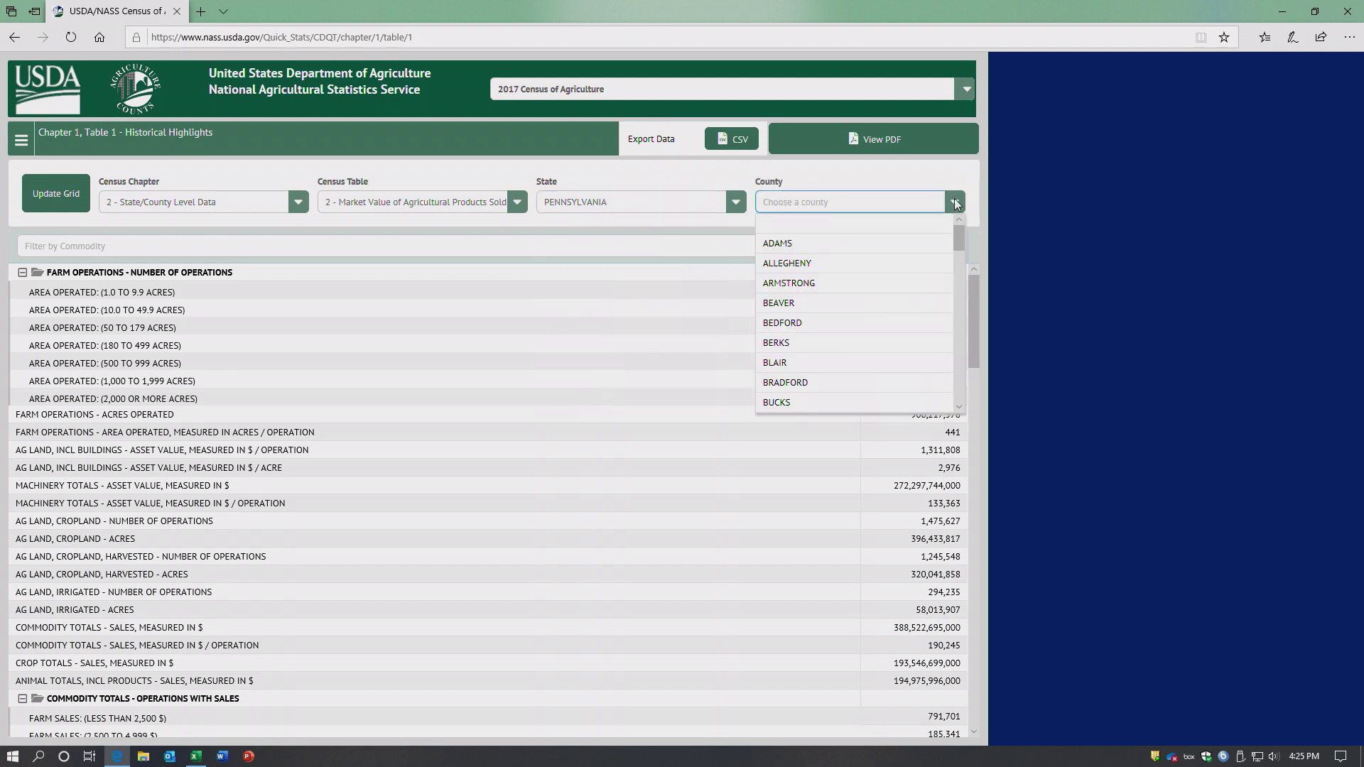
pyautogui.click(931, 223)
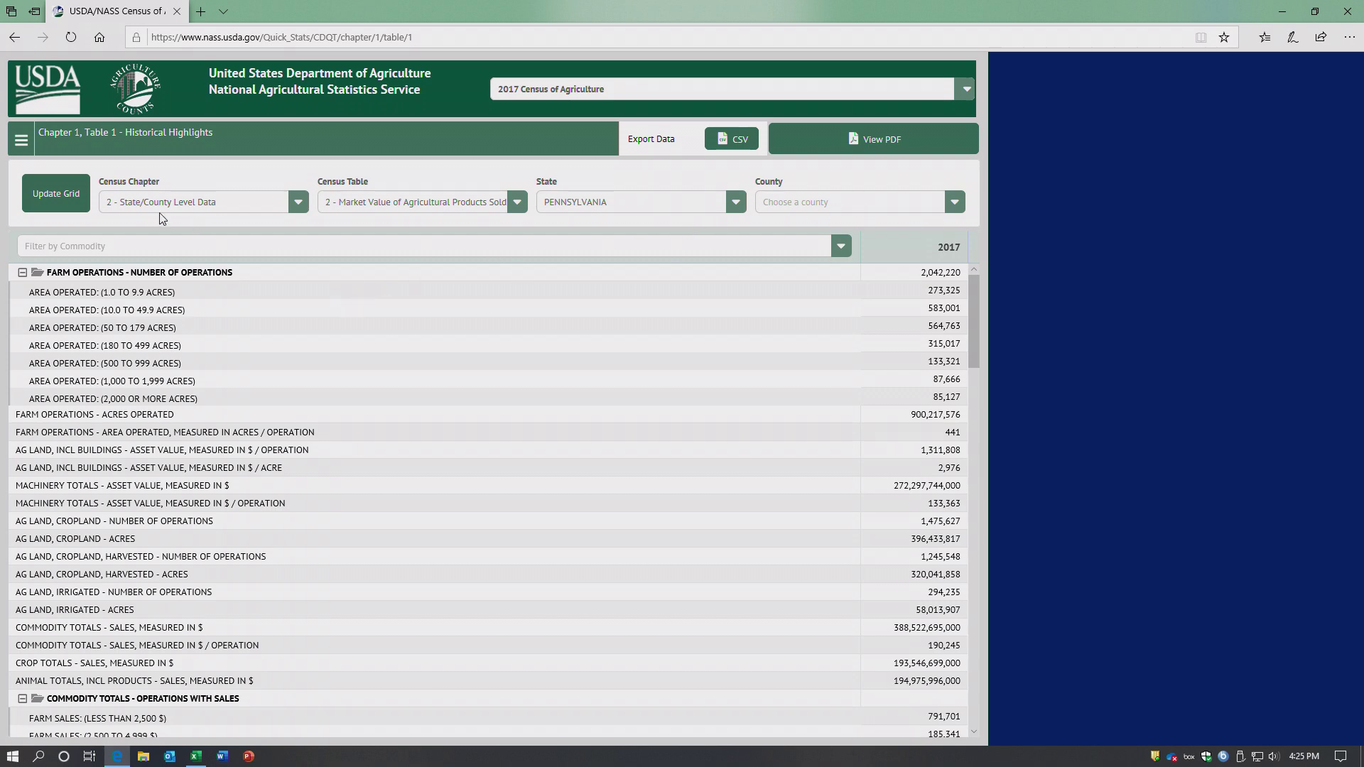
pyautogui.click(69, 196)
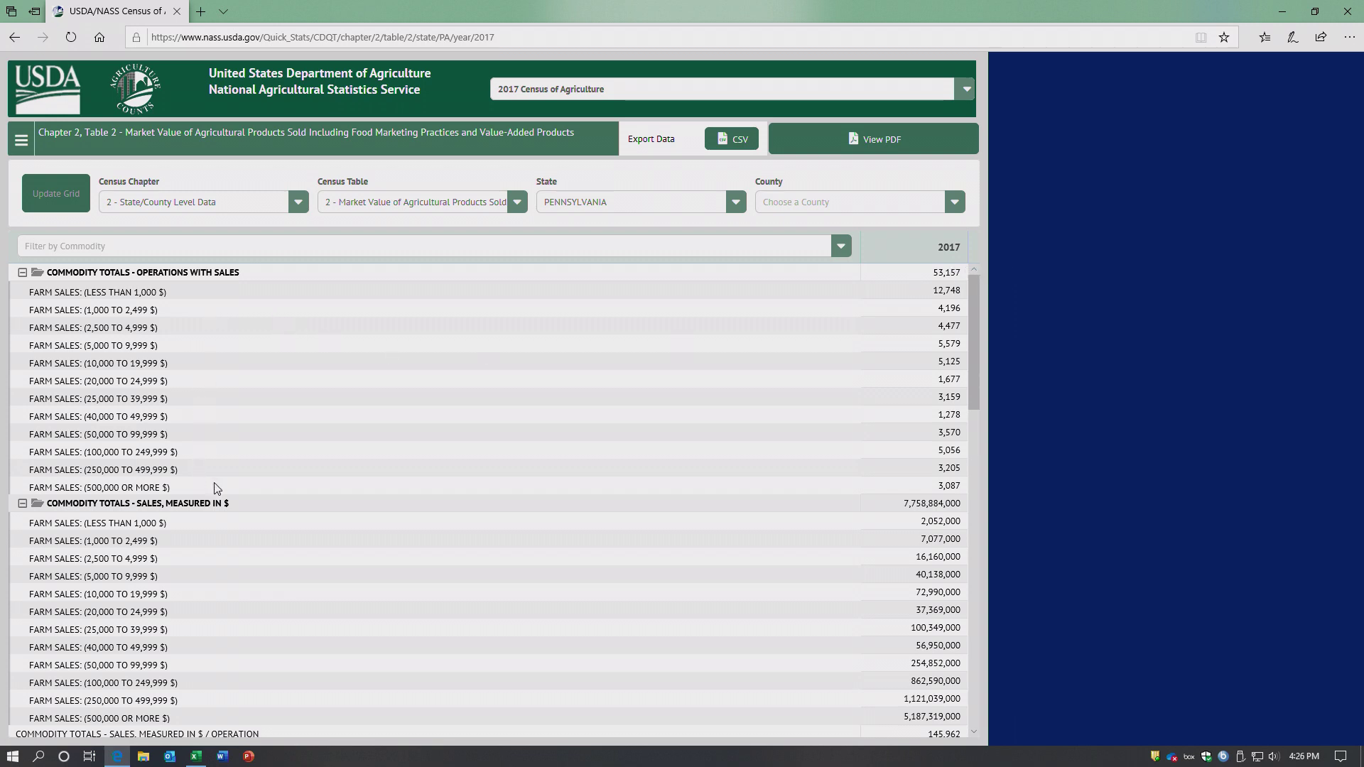
pyautogui.scroll(-3, 217, 488)
pyautogui.scroll(-3, 217, 489)
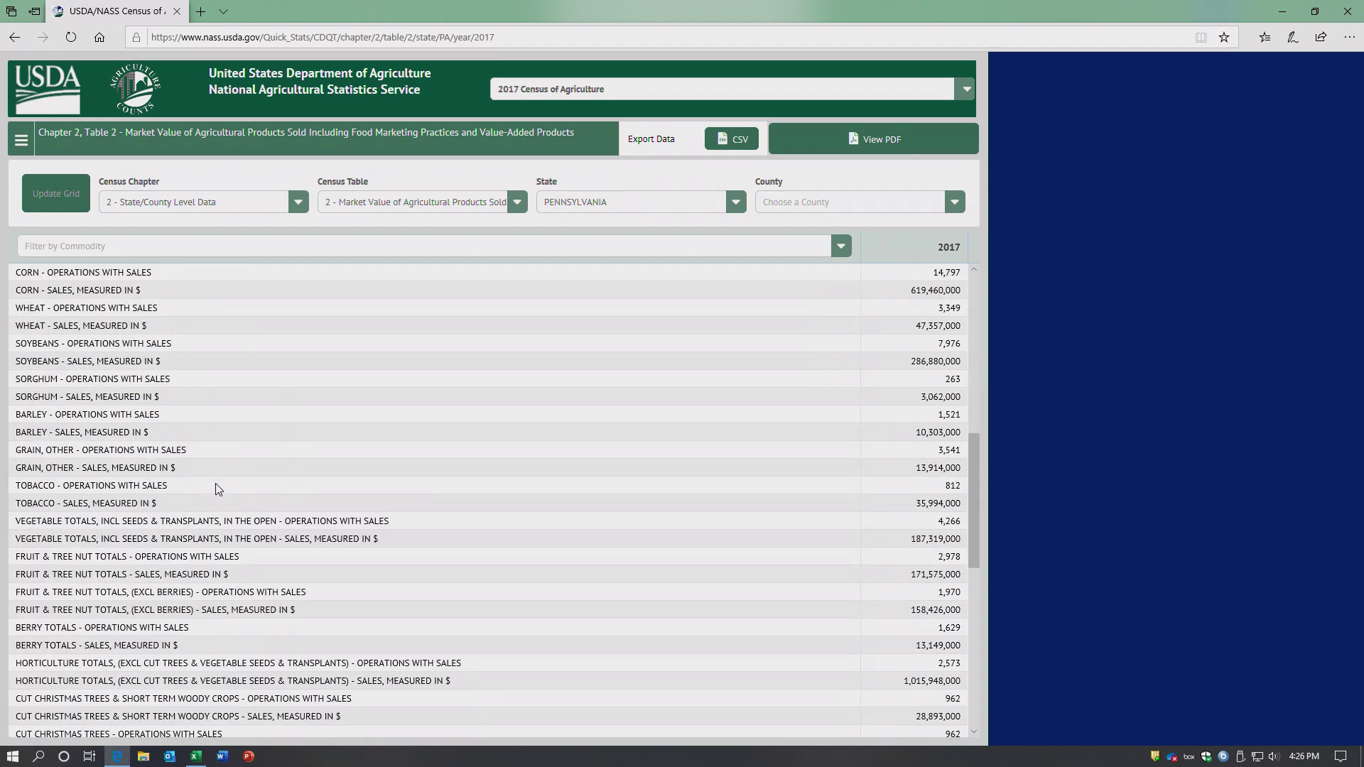
pyautogui.scroll(-8, 216, 489)
pyautogui.scroll(3, 216, 489)
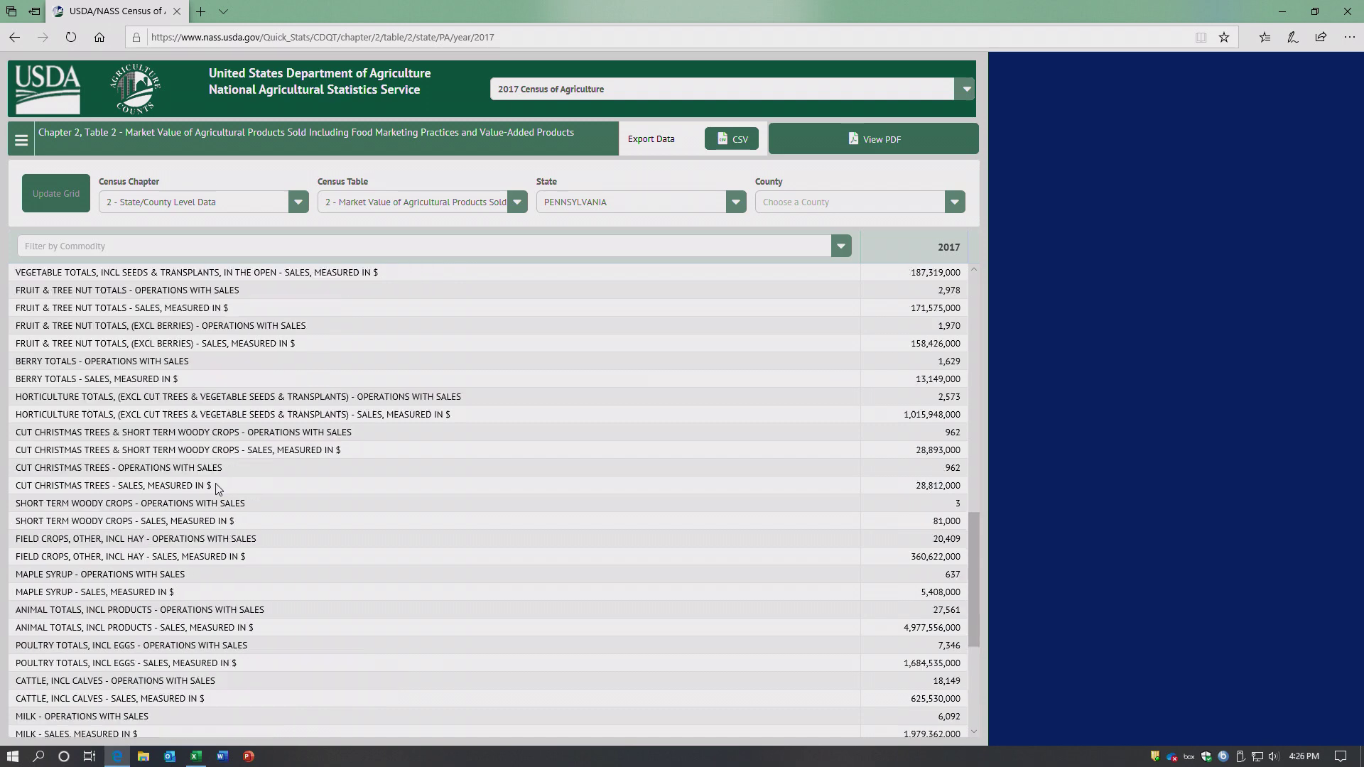
pyautogui.scroll(15, 216, 489)
pyautogui.scroll(-4, 216, 489)
pyautogui.scroll(2, 213, 487)
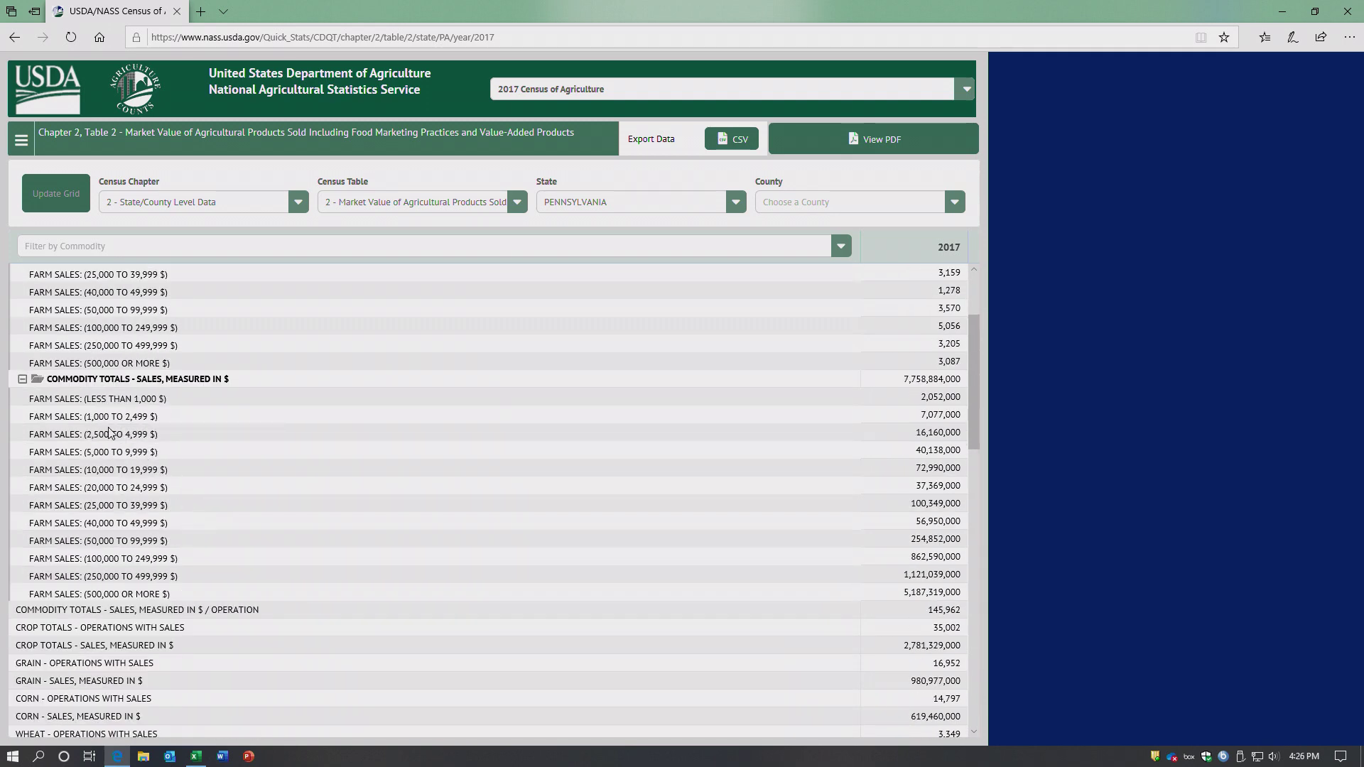
pyautogui.scroll(2, 109, 431)
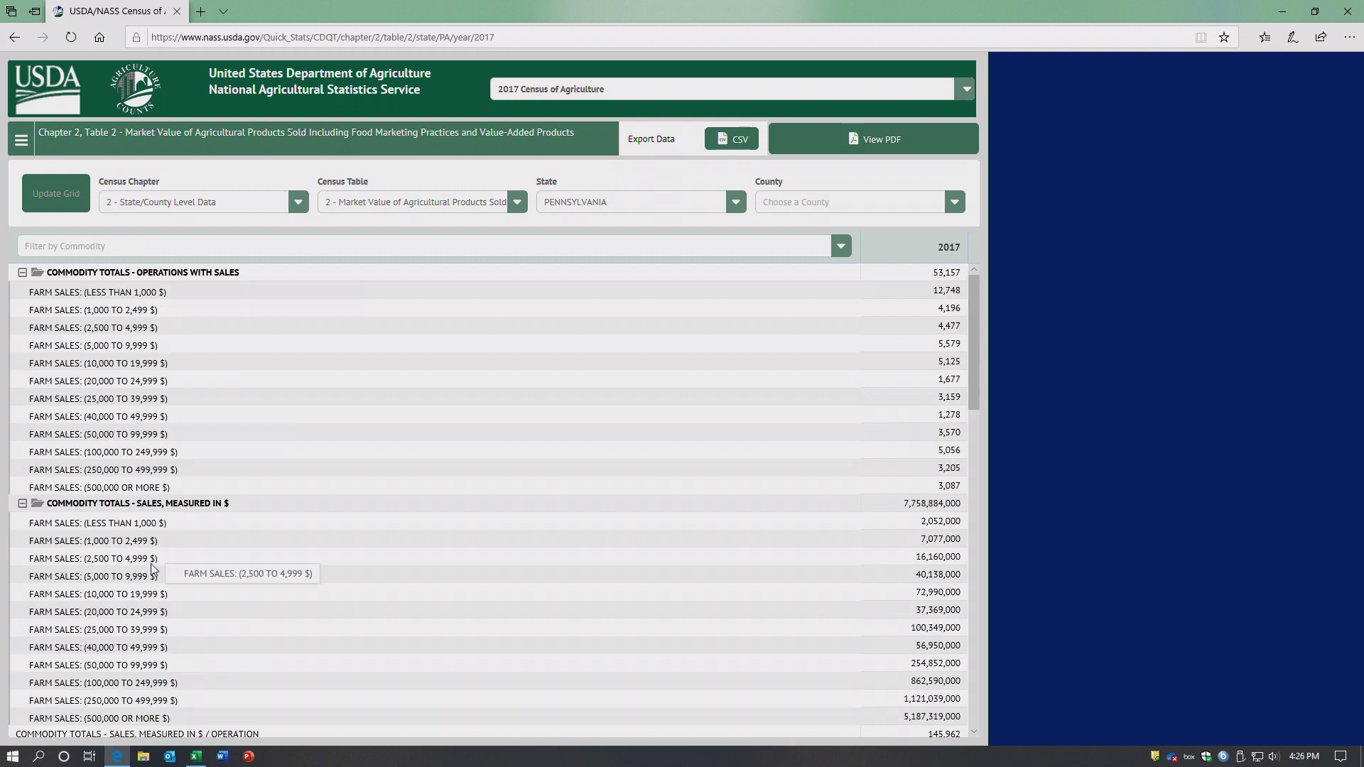
pyautogui.scroll(-5, 152, 568)
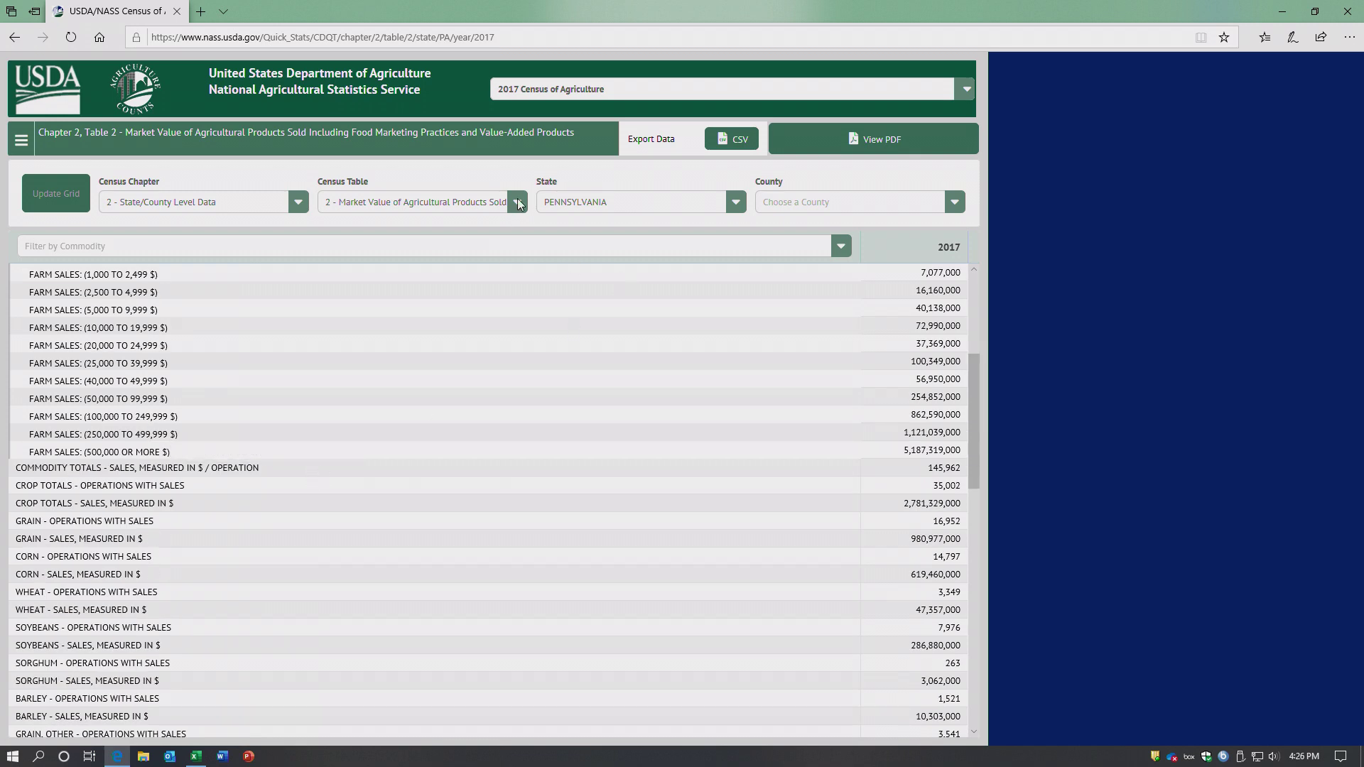
pyautogui.click(518, 202)
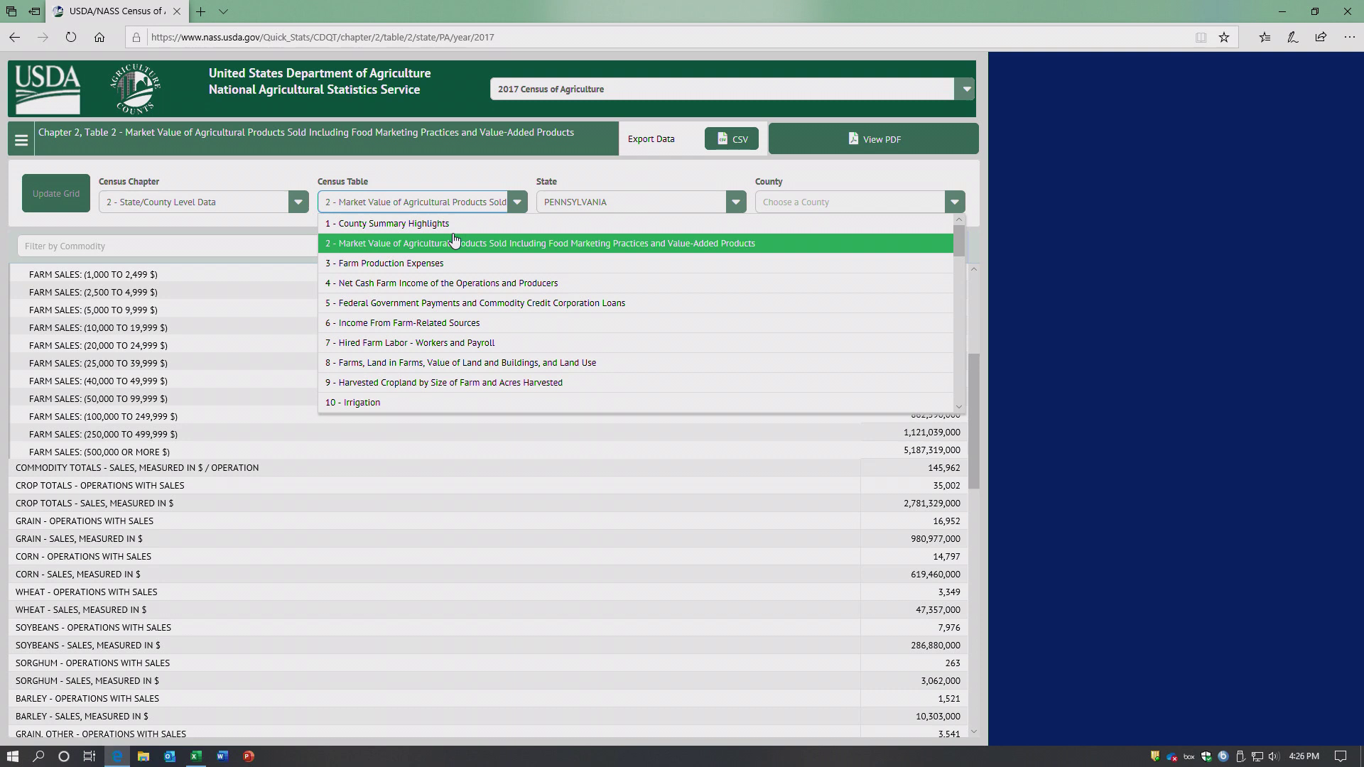
# Step: Load Pennsylvania's Table 4, Net Cash Farm Income, into the grid
pyautogui.click(406, 284)
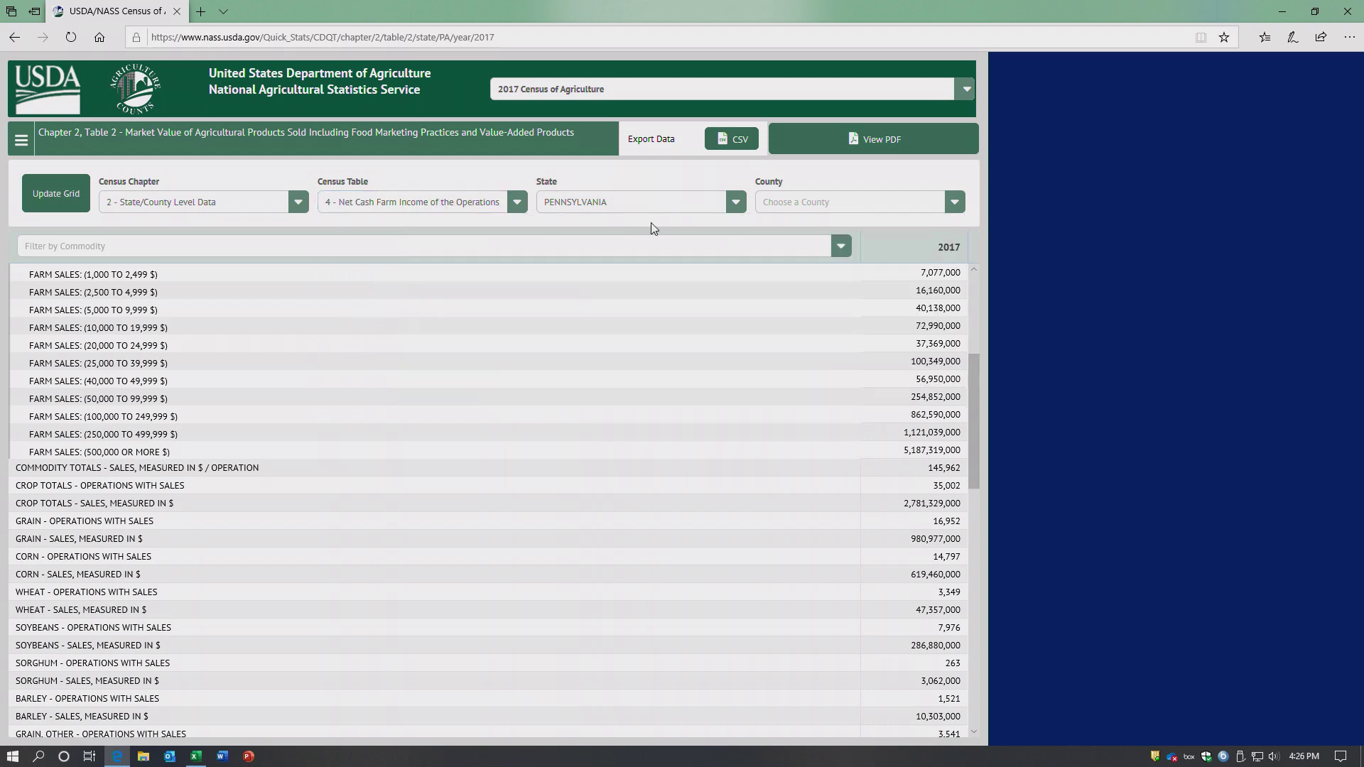
pyautogui.click(64, 192)
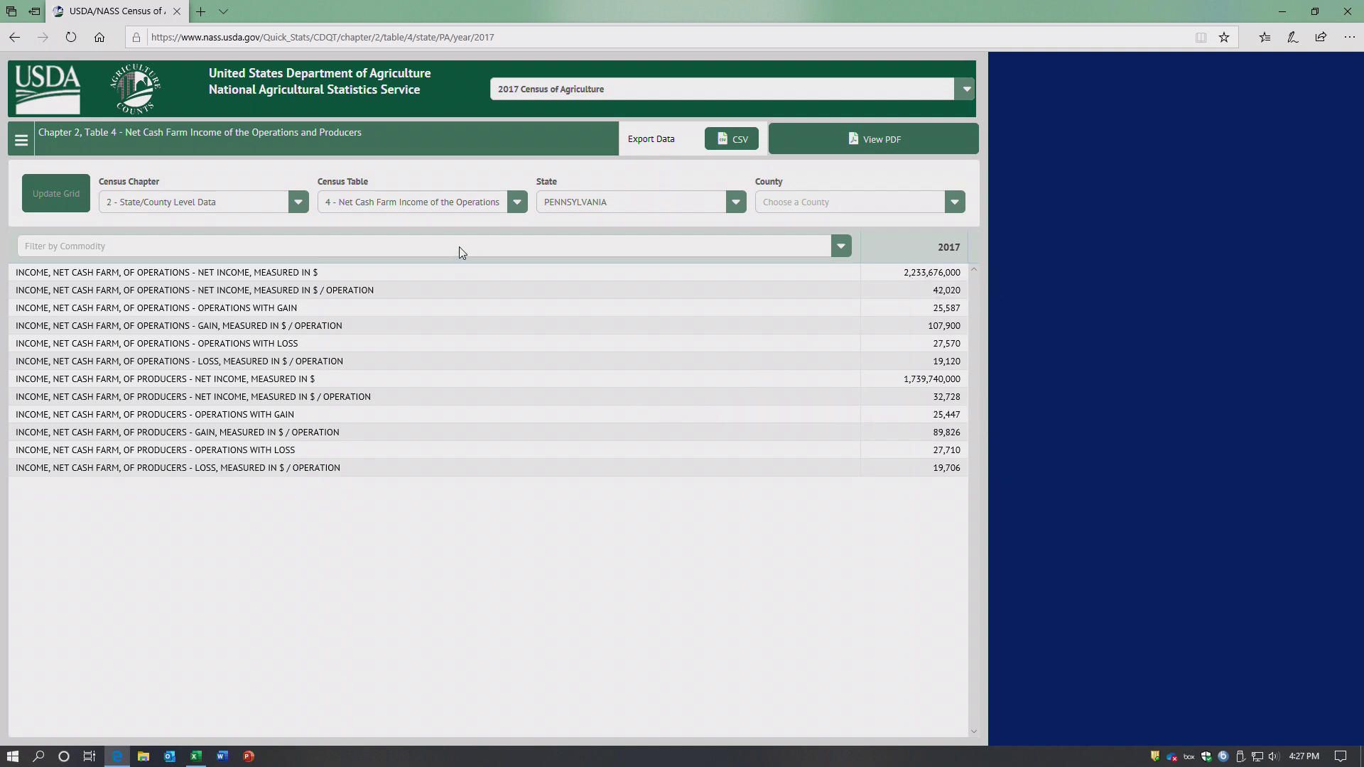
pyautogui.click(518, 206)
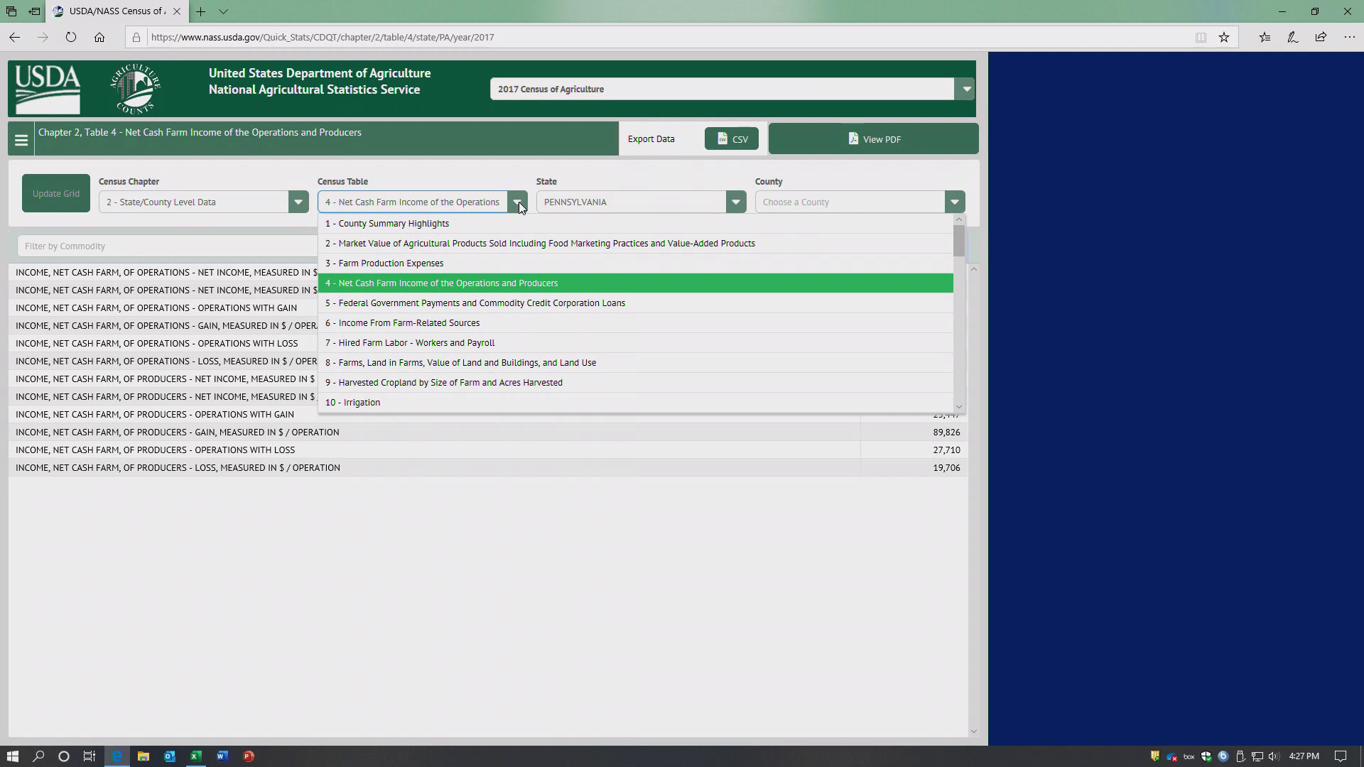
# Step: Load Table 9, Harvested Cropland by Size of Farm, and scroll through its results
pyautogui.click(408, 389)
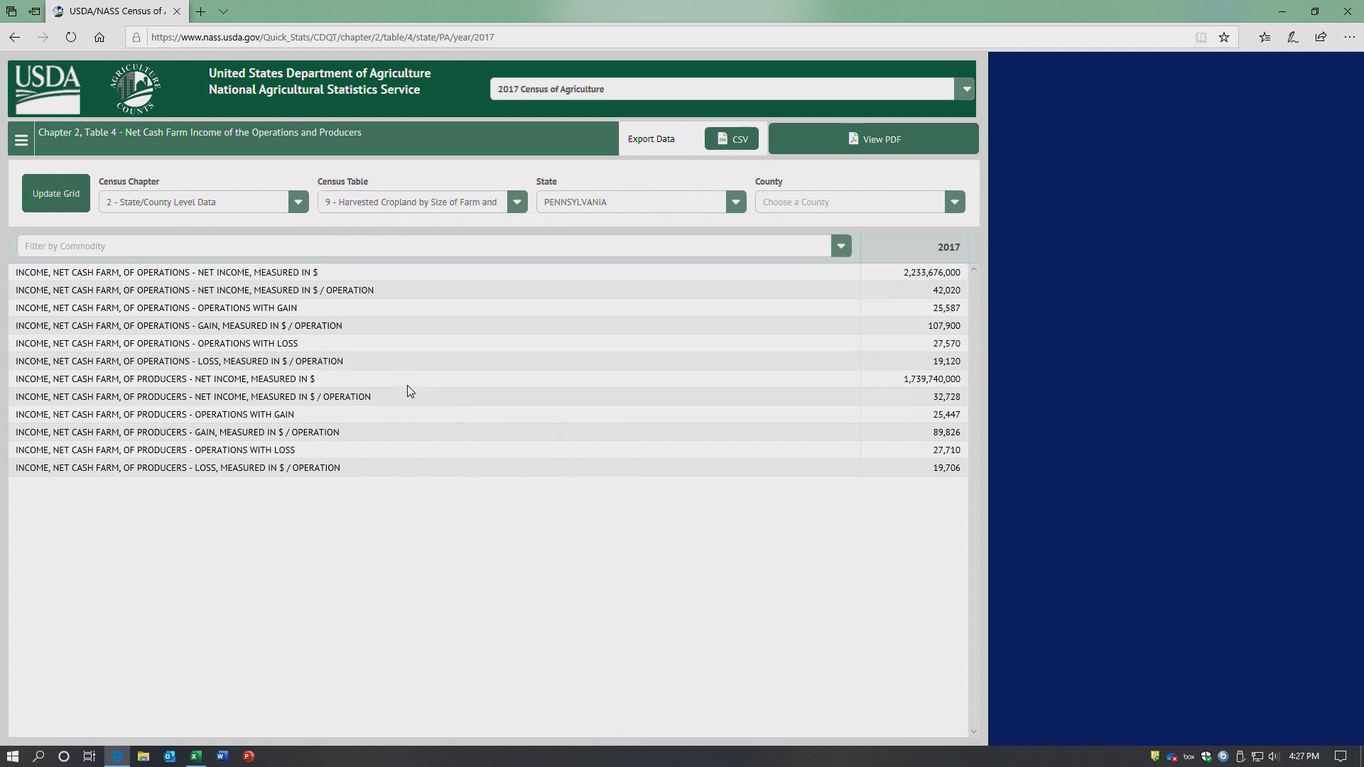
pyautogui.click(43, 201)
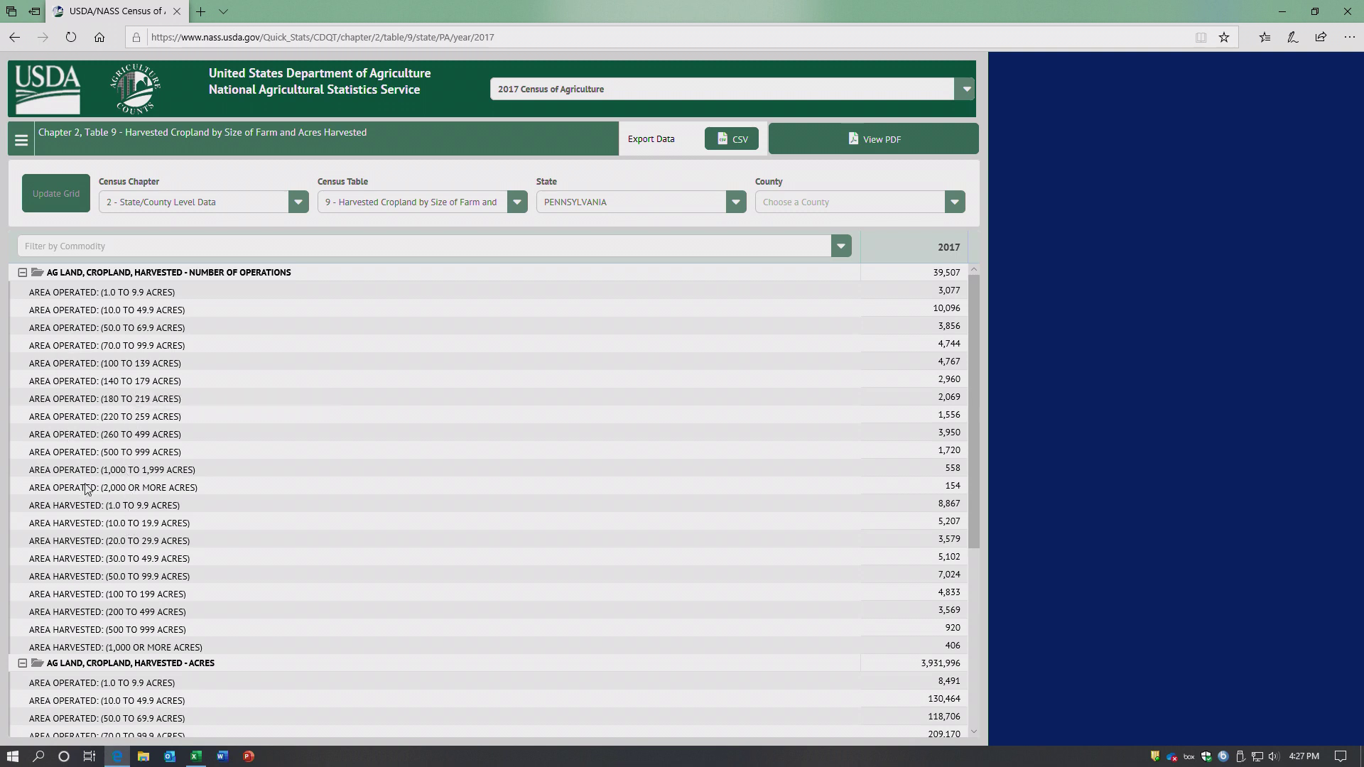
pyautogui.scroll(-3, 78, 606)
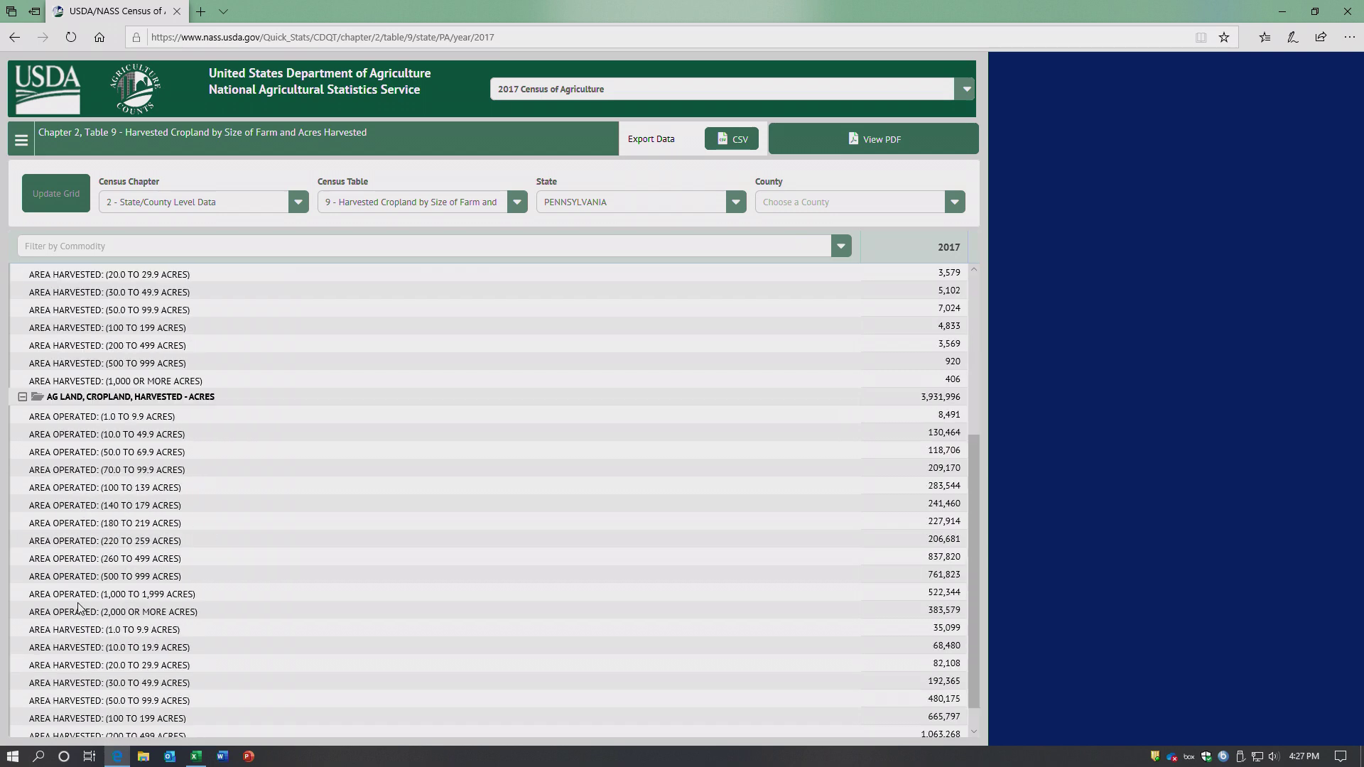
pyautogui.scroll(-1, 79, 605)
pyautogui.scroll(4, 78, 606)
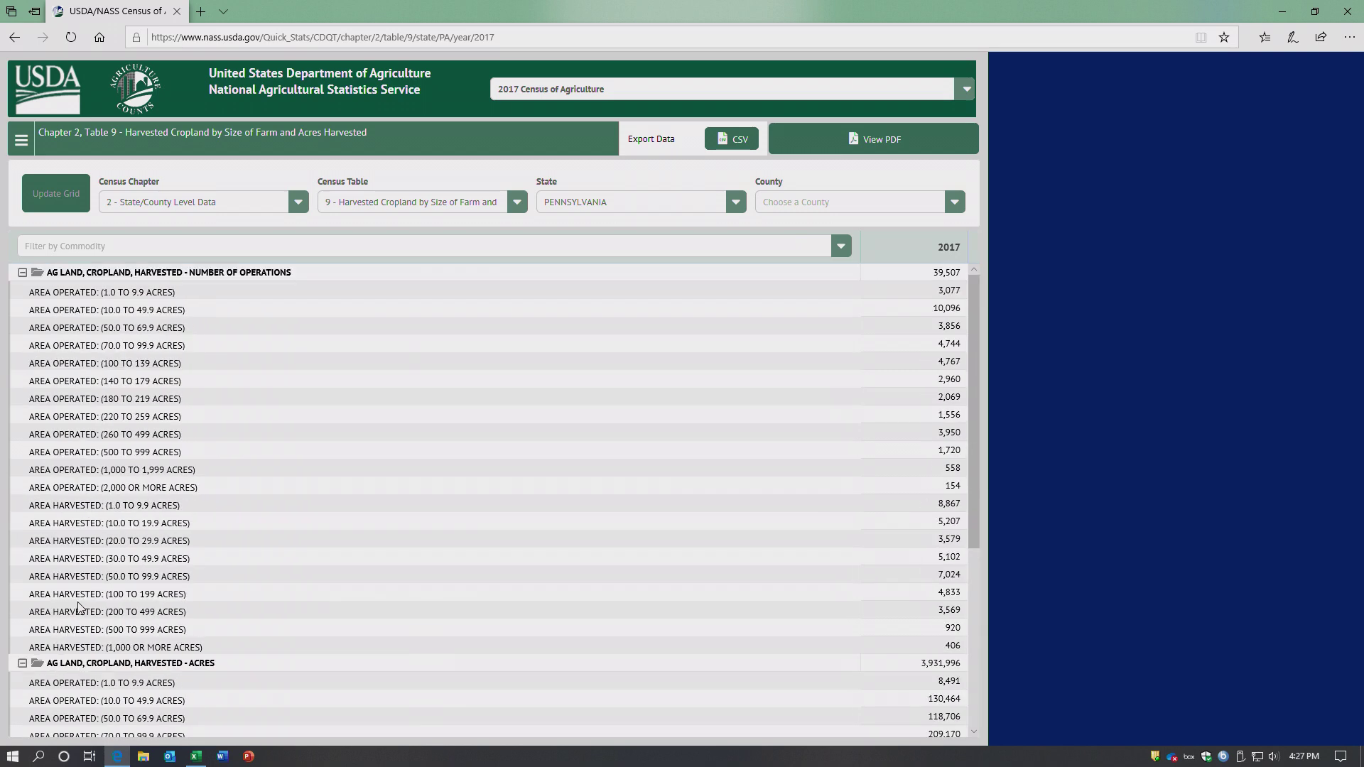
pyautogui.click(518, 206)
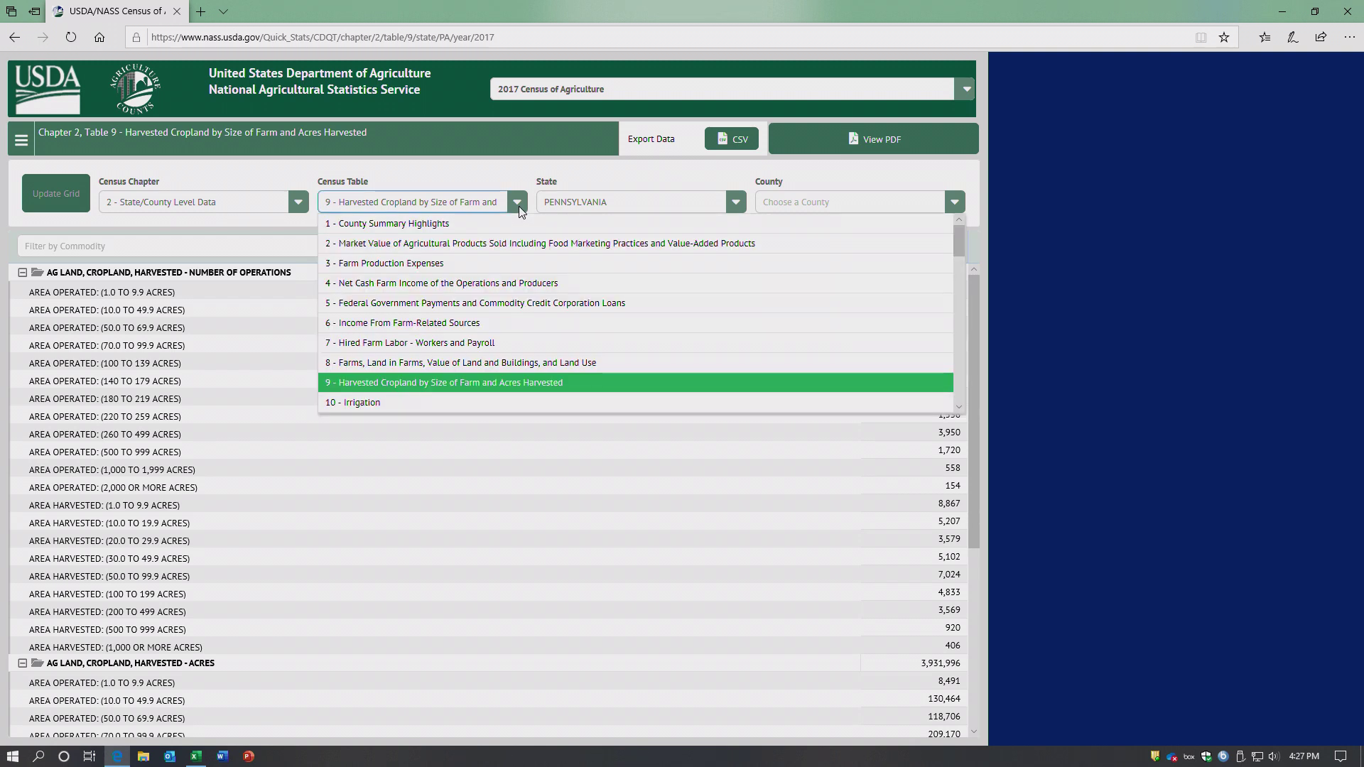
# Step: Choose Table 1, County Summary Highlights, with ADAMS county and update the grid
pyautogui.click(423, 224)
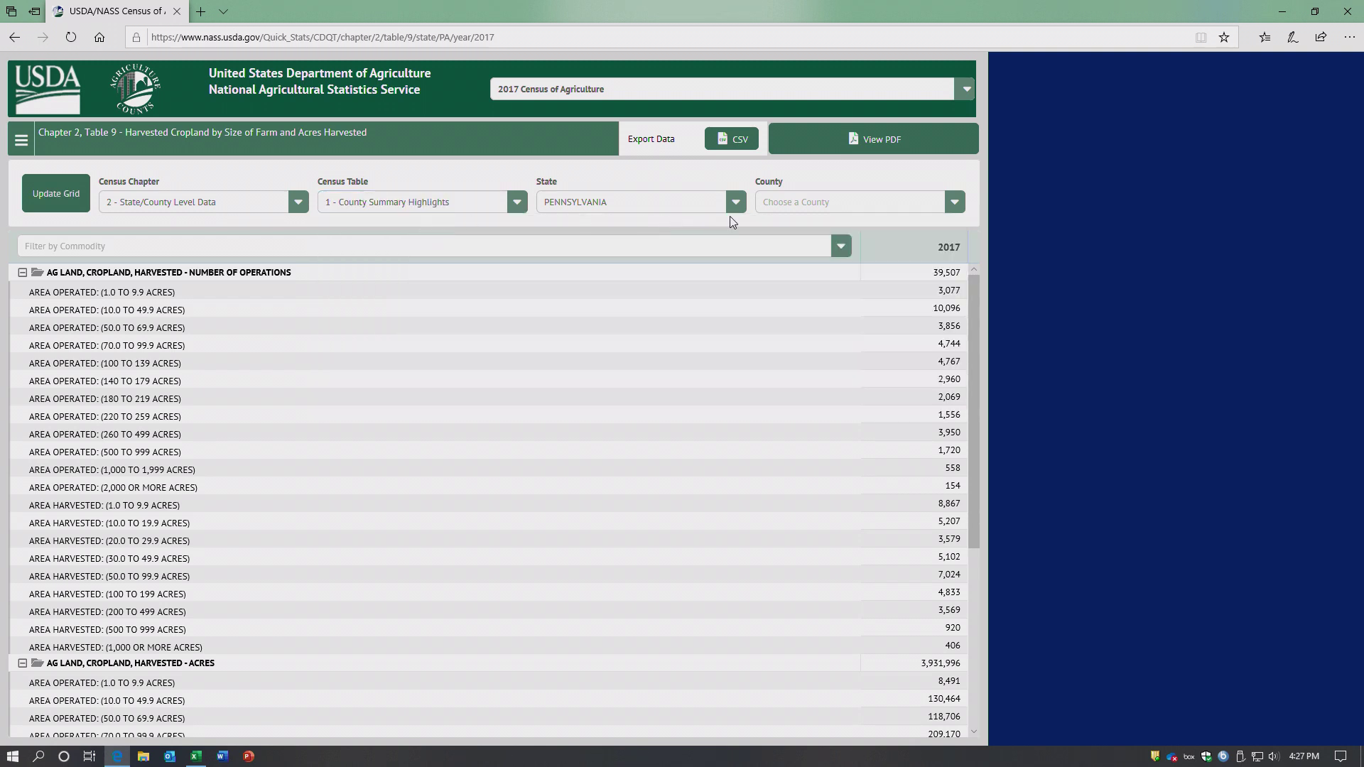
pyautogui.click(954, 202)
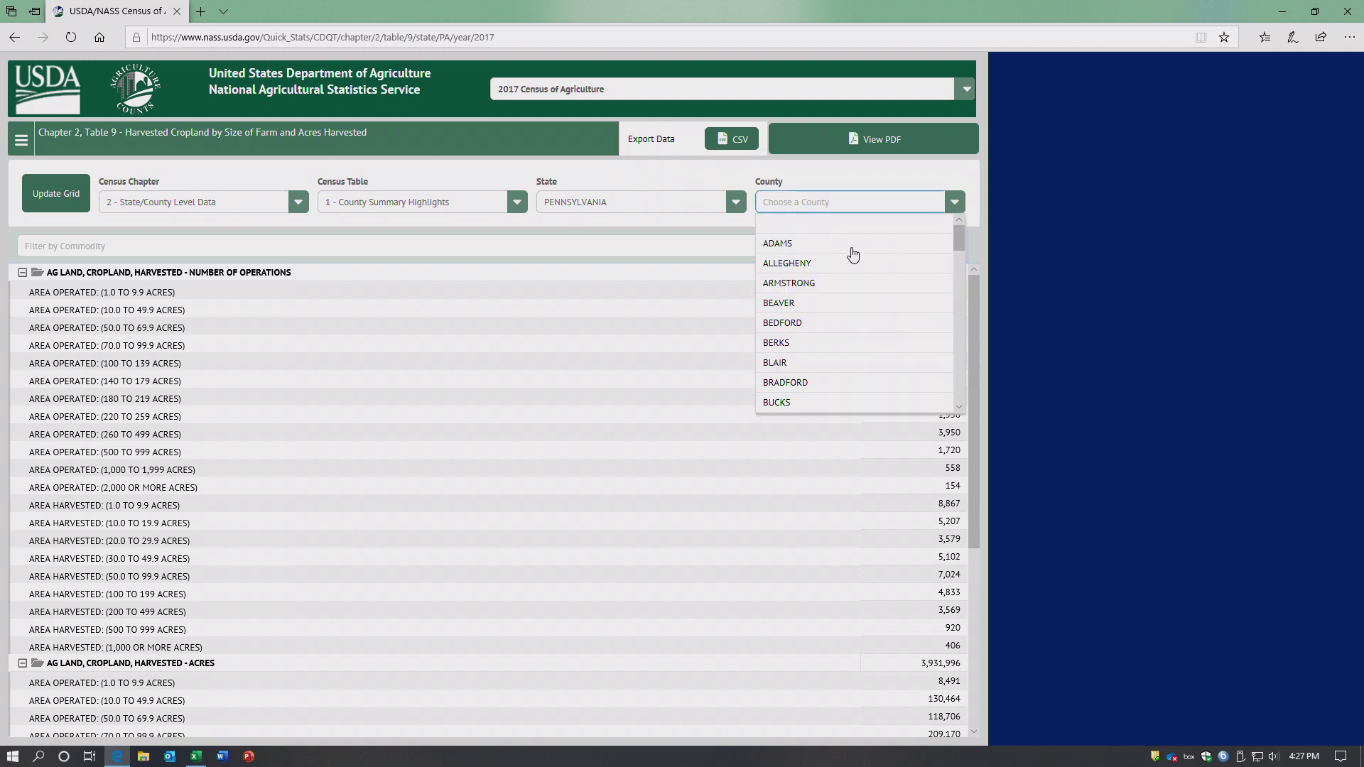
pyautogui.click(785, 244)
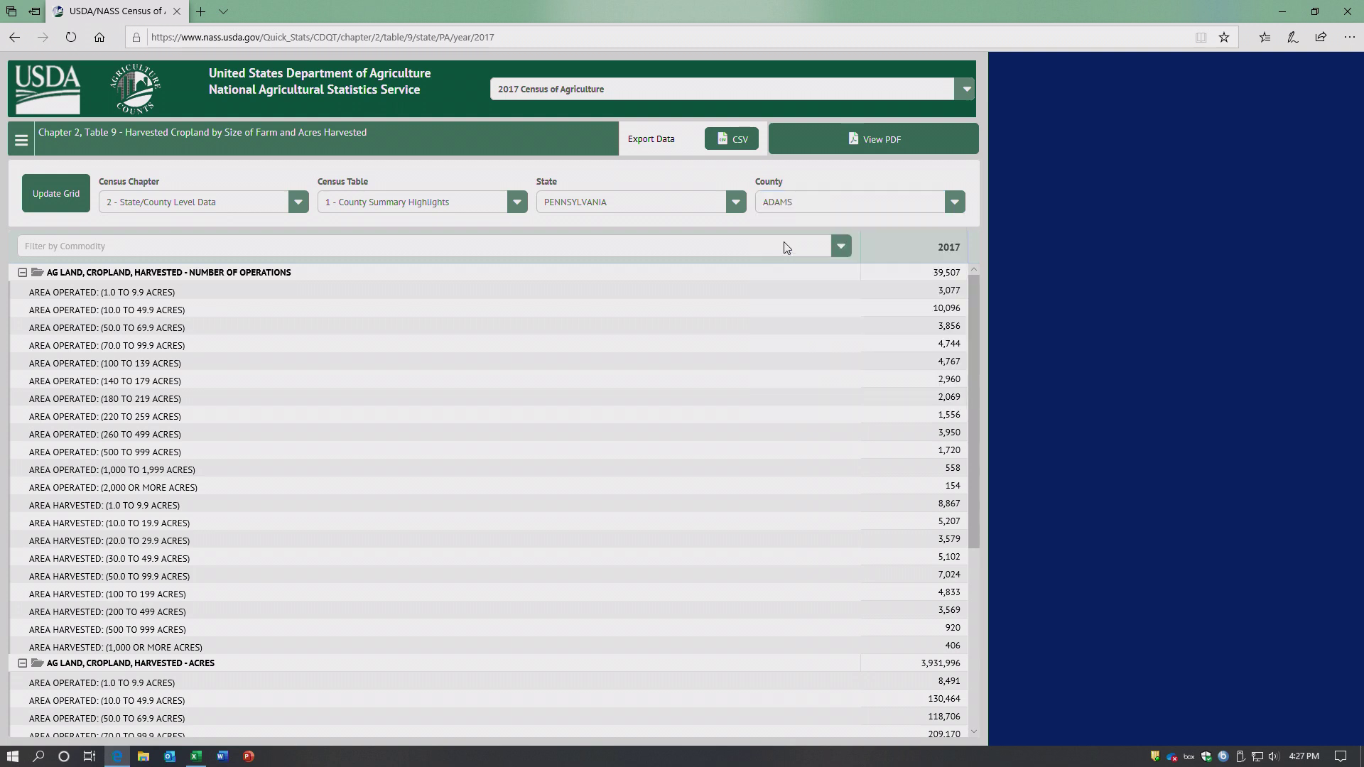
pyautogui.click(49, 202)
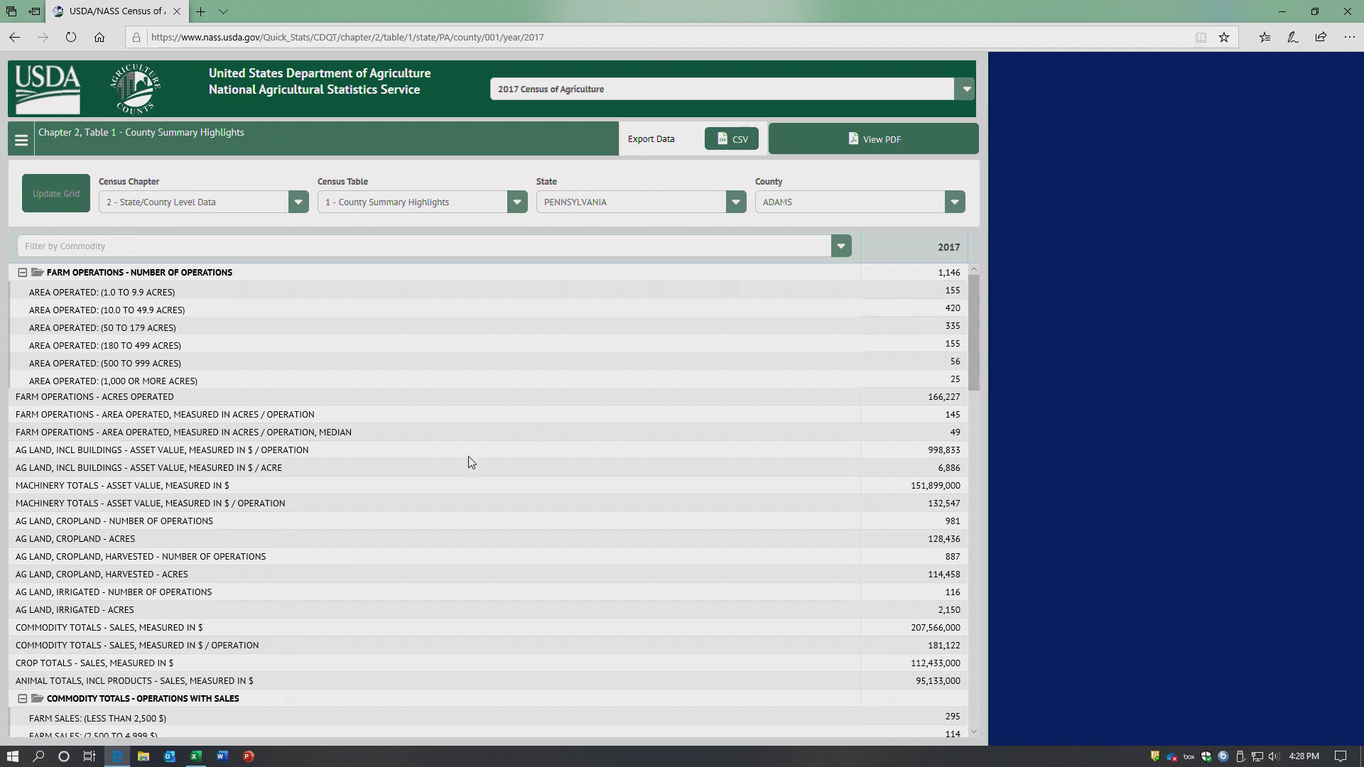
# Step: Export the Adams table as 2017-agcensus-chapter2-table1-PA-ADAMS.csv and open the download in Excel
pyautogui.scroll(-5, 469, 463)
pyautogui.scroll(-15, 464, 465)
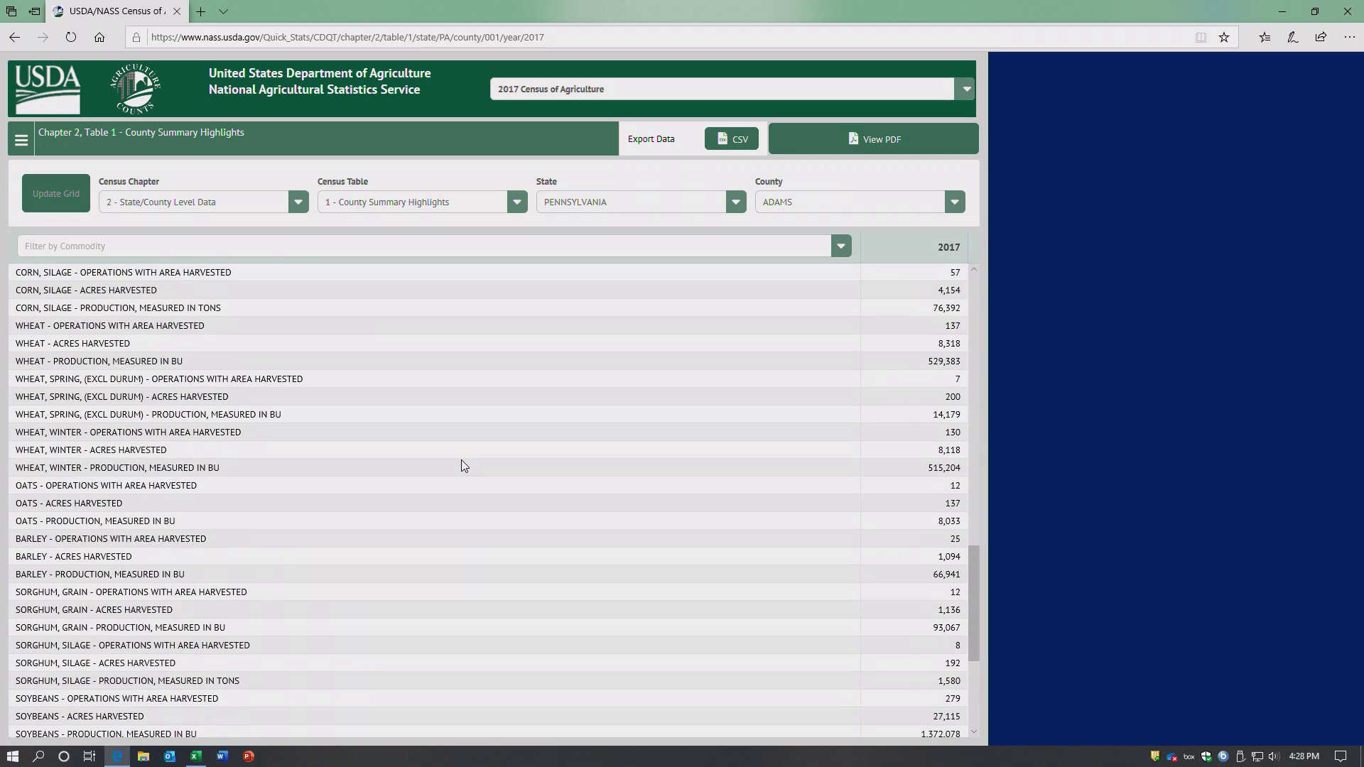
pyautogui.scroll(20, 462, 465)
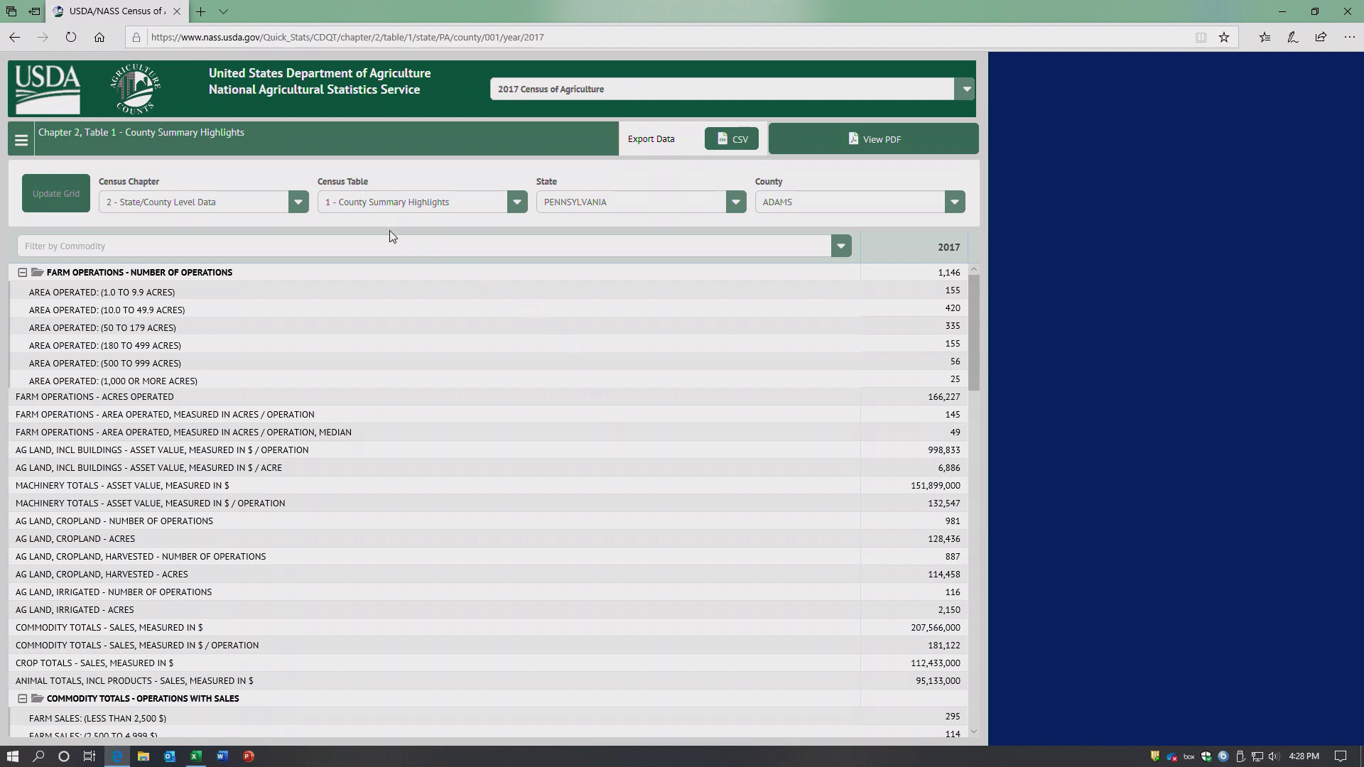
pyautogui.click(738, 147)
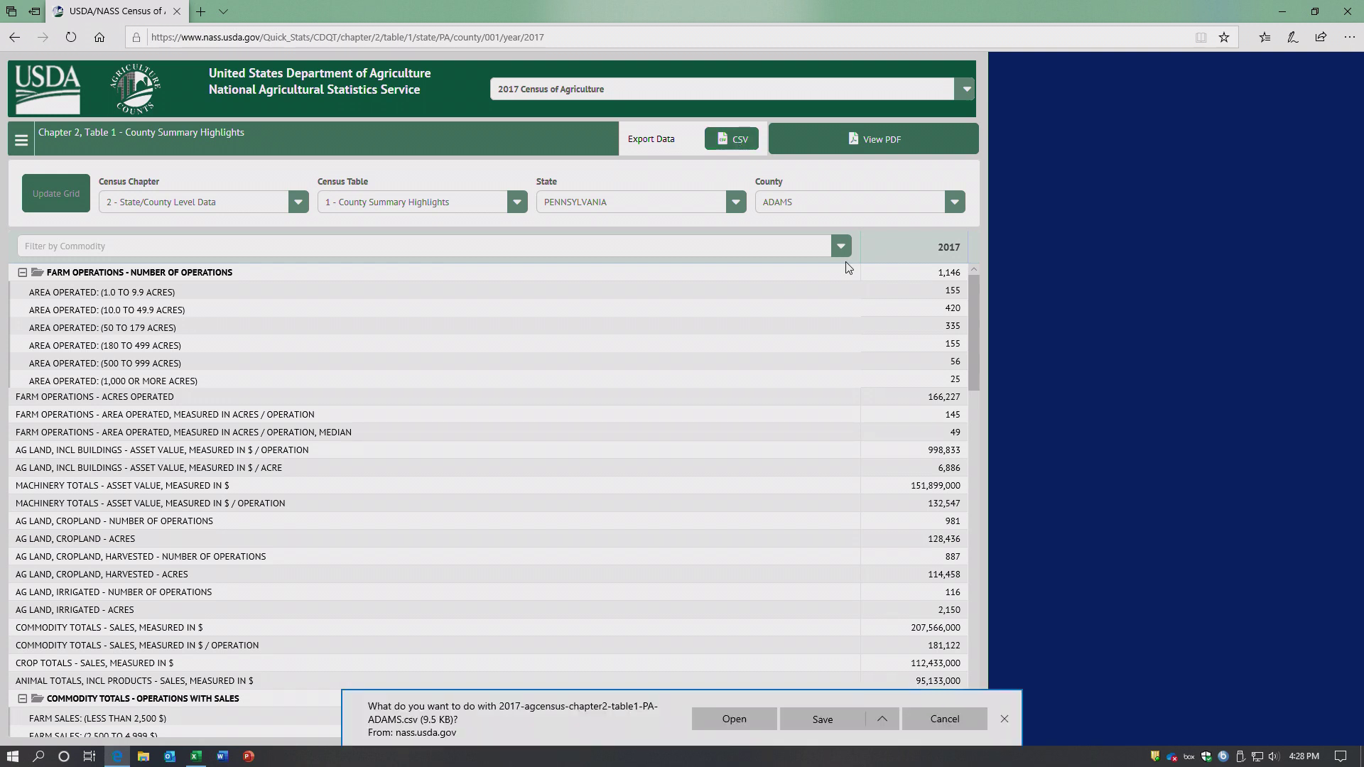
pyautogui.click(736, 720)
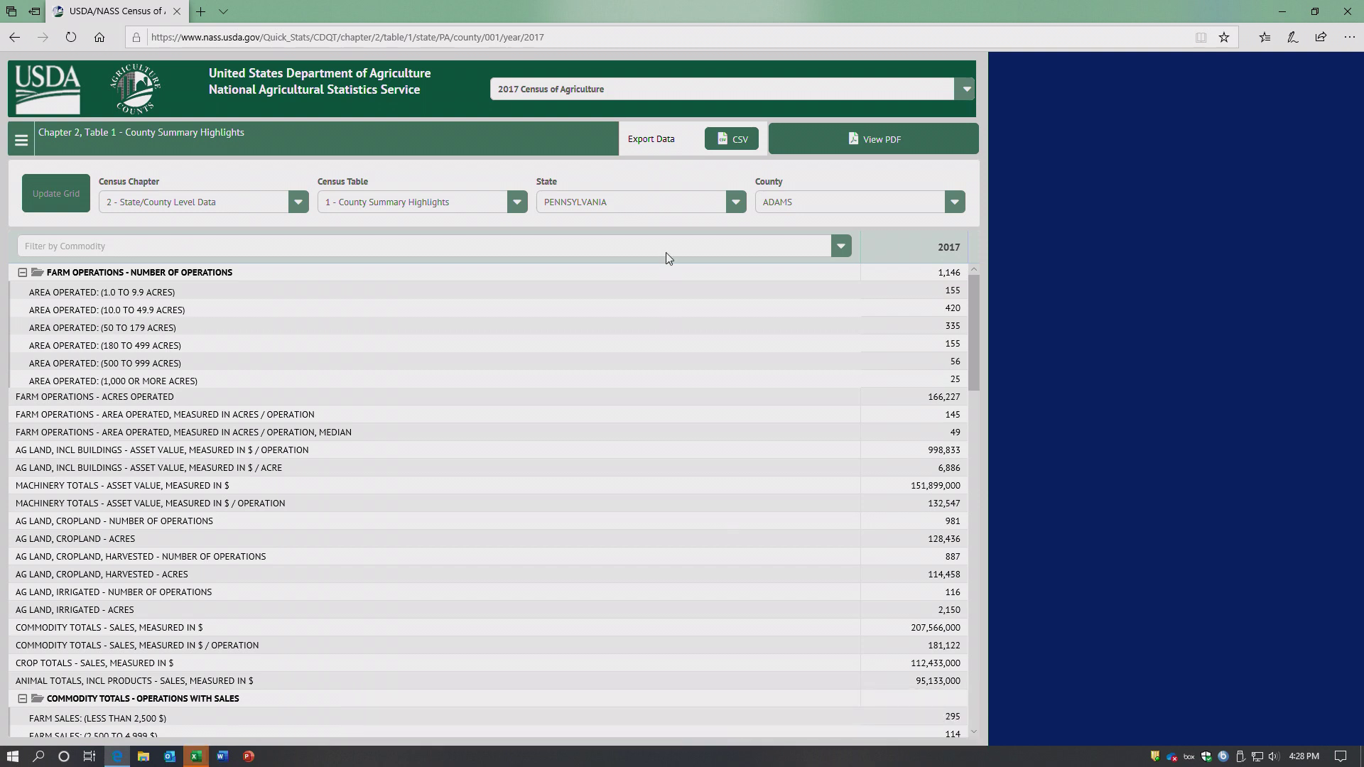
pyautogui.click(197, 757)
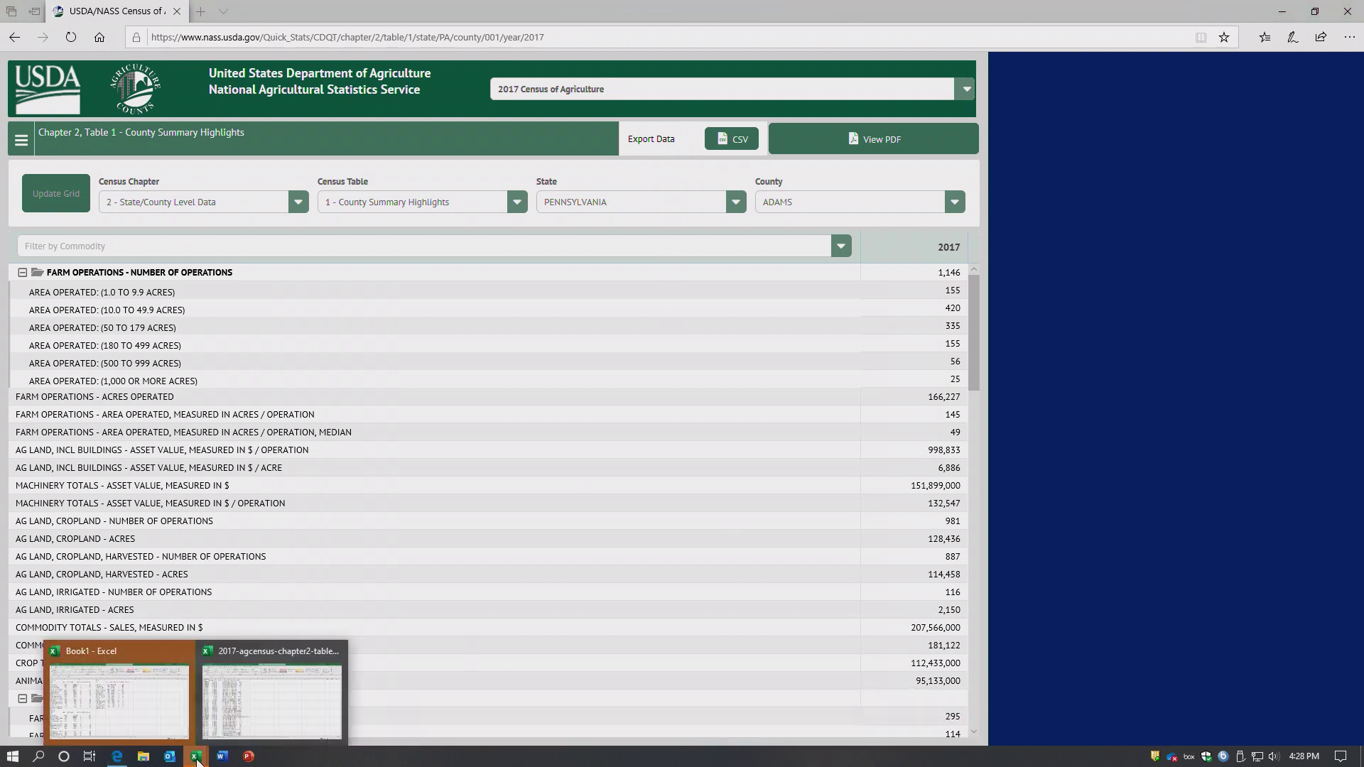
# Step: Switch from Book1 to the 2017-agcensus-chapter2-table1-PA-ADAMS (1).csv workbook
pyautogui.click(134, 719)
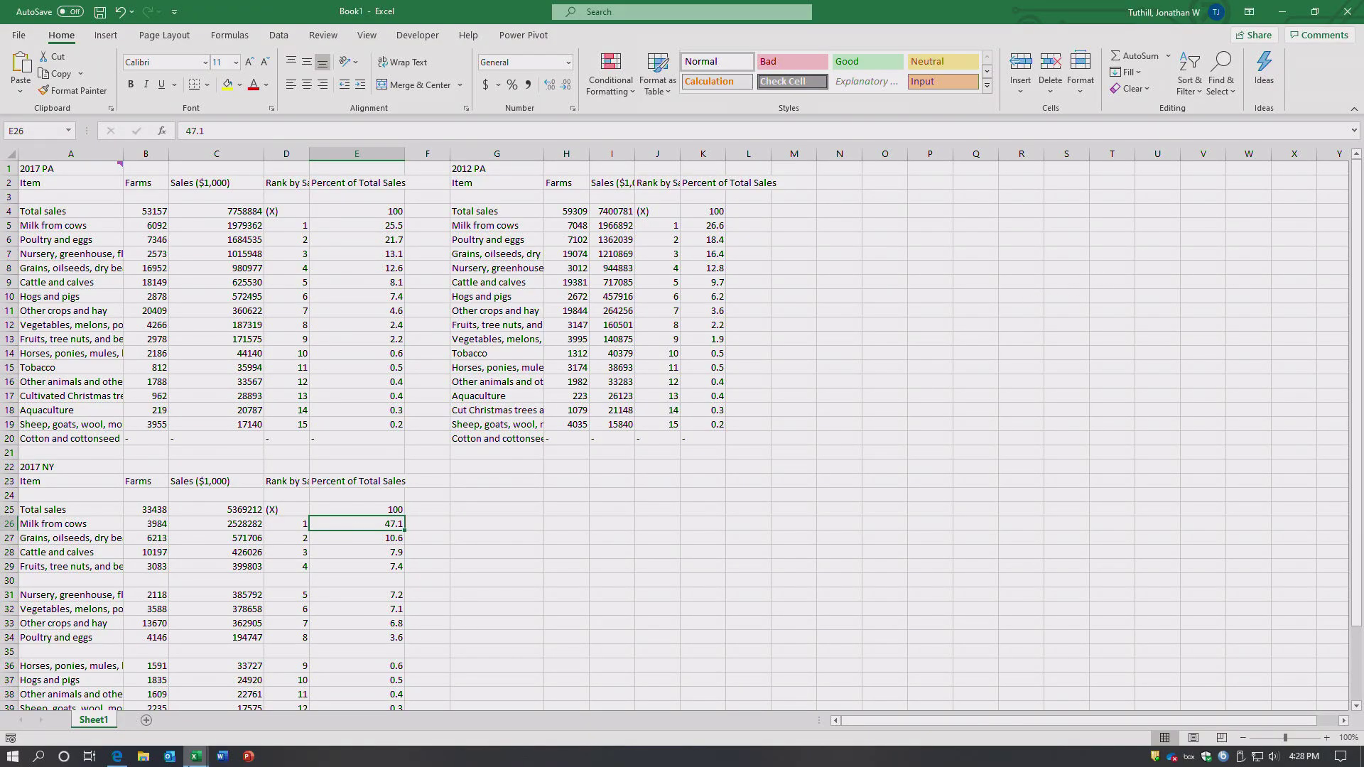
pyautogui.click(196, 757)
pyautogui.click(325, 697)
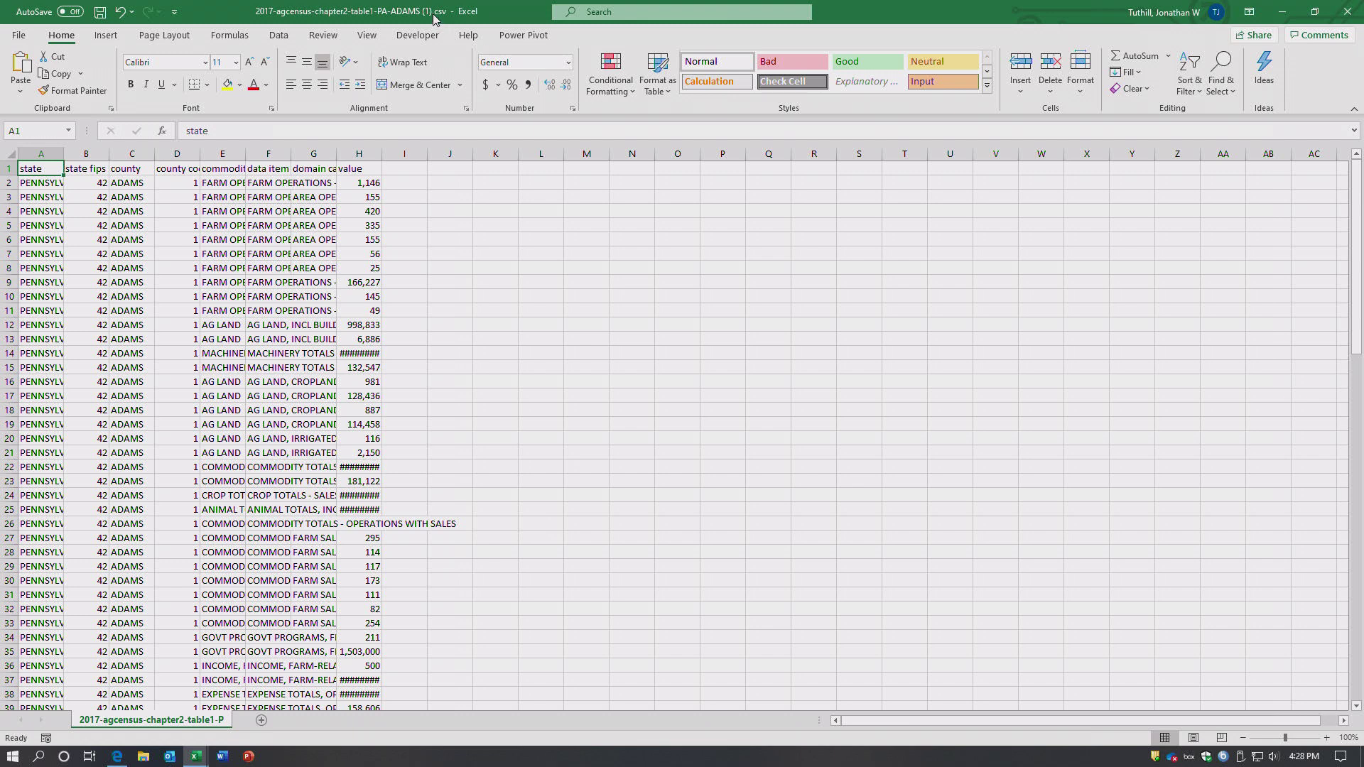
# Step: Save the data to the Desktop as 2017-agcensus-chapter2-table1-PA-ADAMS (1).xlsx in Excel Workbook format
pyautogui.click(20, 38)
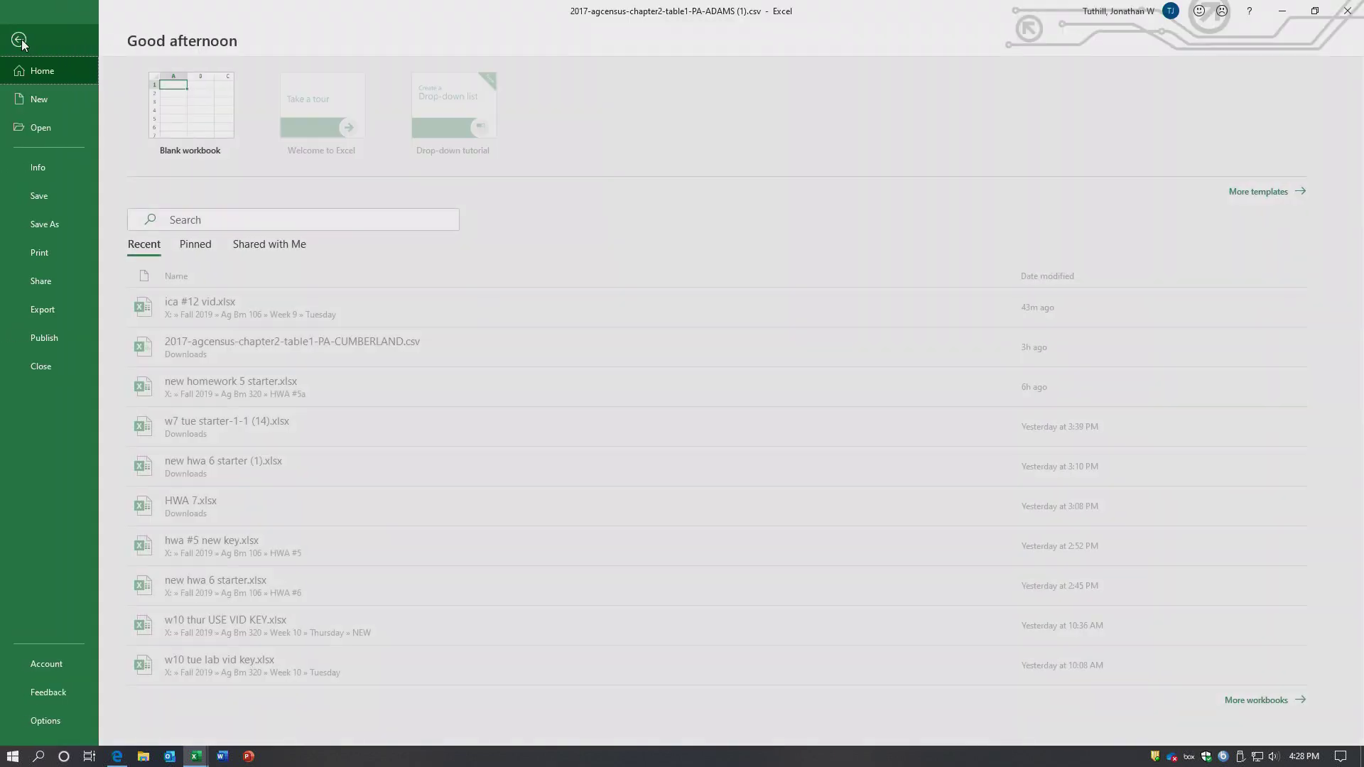
pyautogui.click(37, 226)
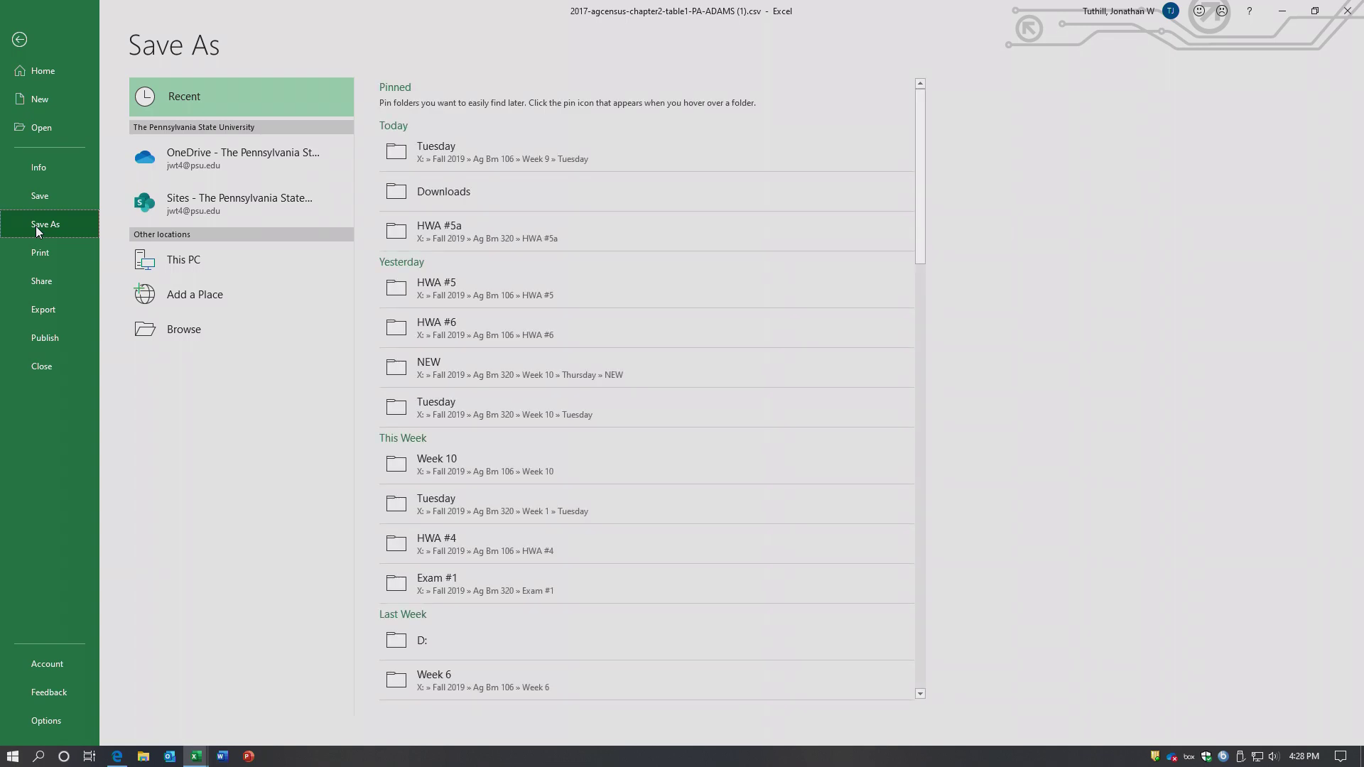
pyautogui.click(176, 338)
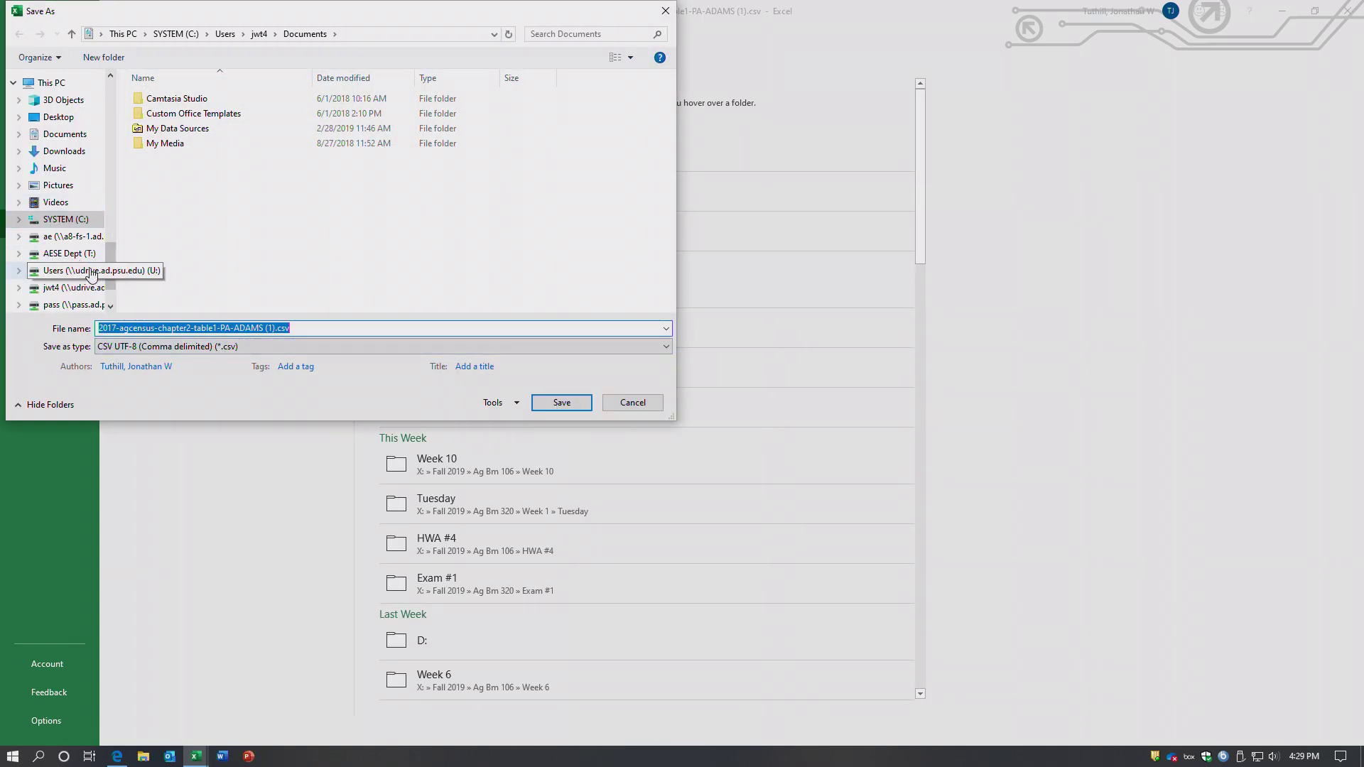
pyautogui.click(58, 117)
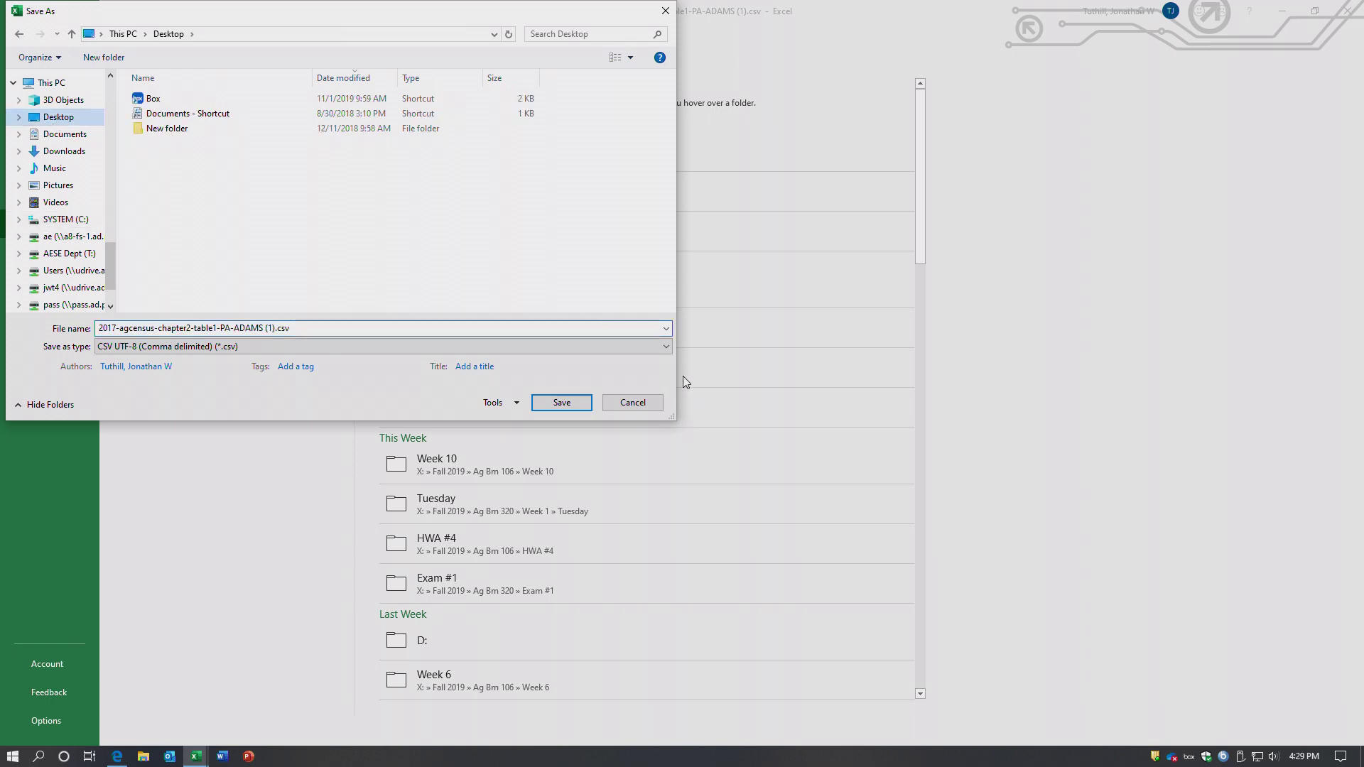
pyautogui.click(670, 347)
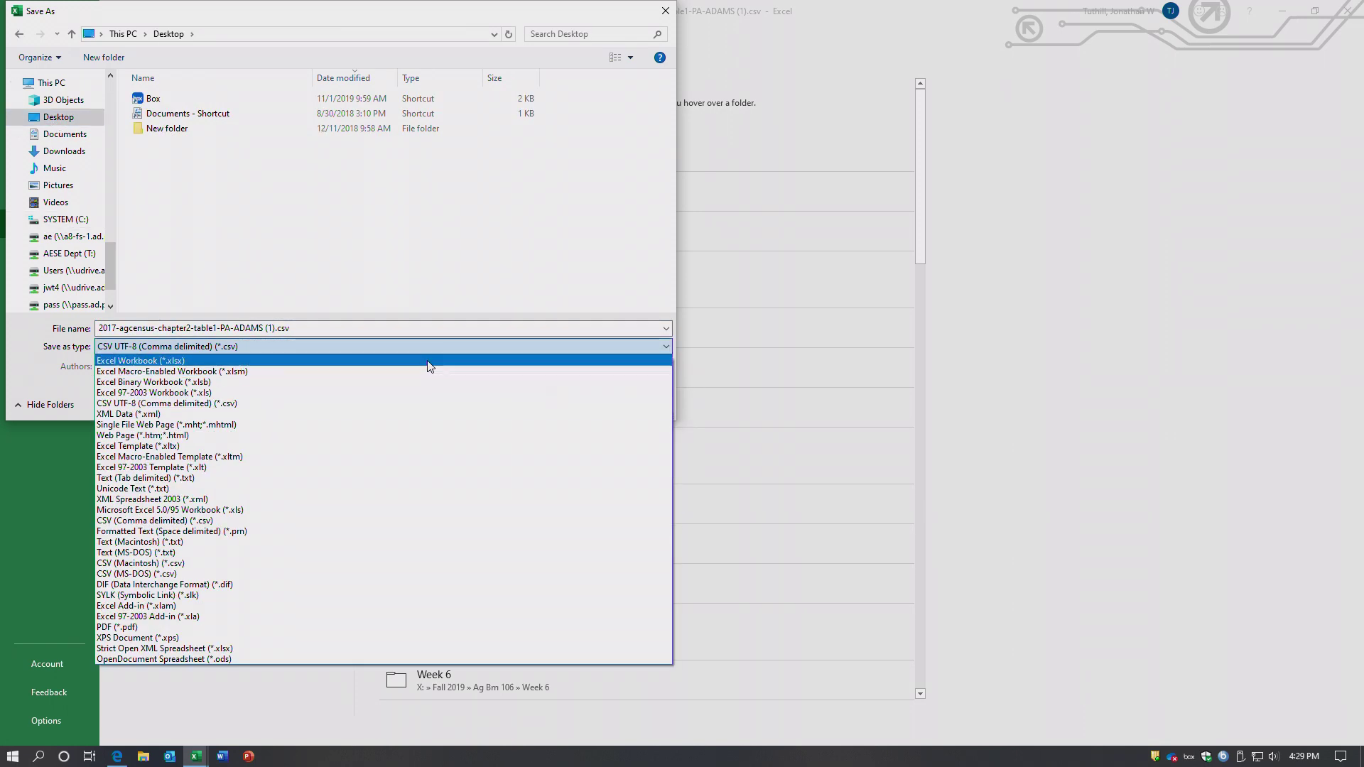
pyautogui.click(428, 367)
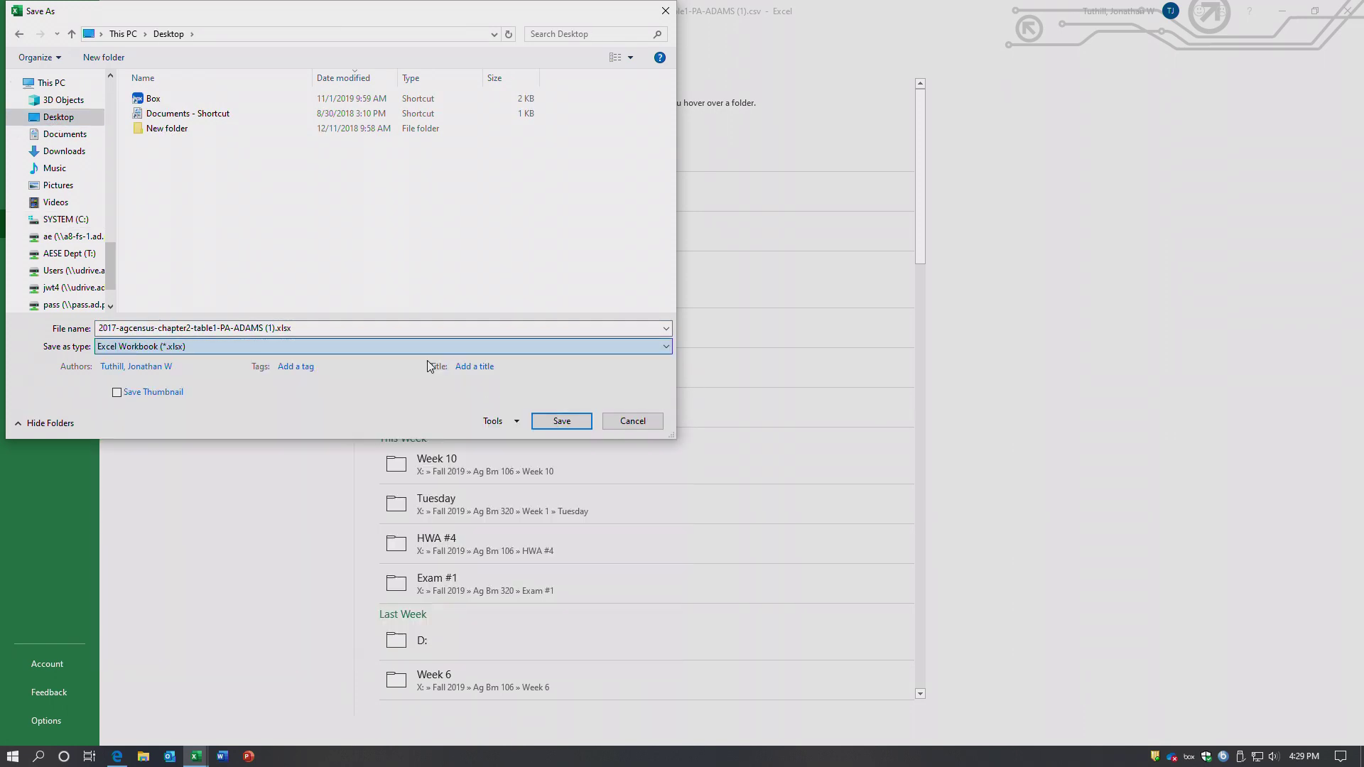
pyautogui.click(544, 422)
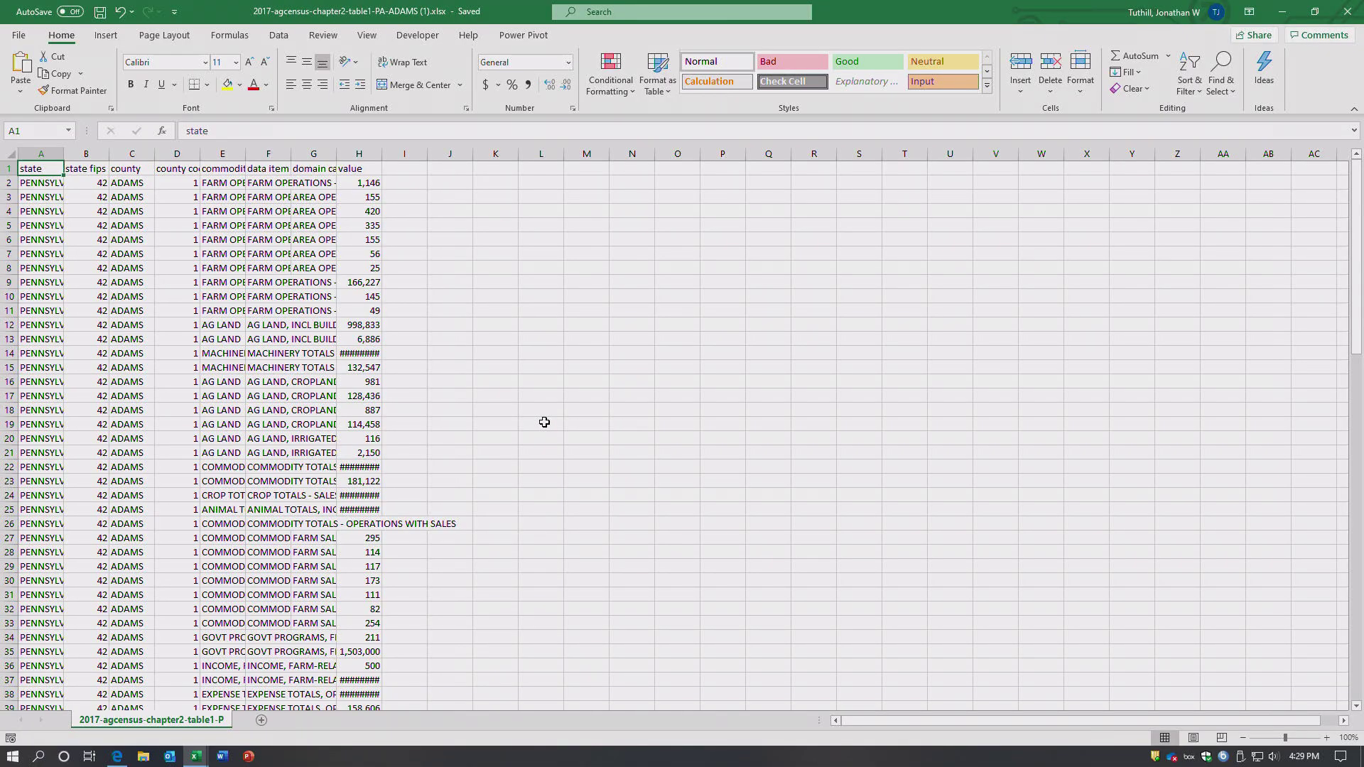
# Step: Widen column H to show full values, scroll the data, then return to the Edge query page
pyautogui.moveTo(382, 157); pyautogui.dragTo(425, 157)
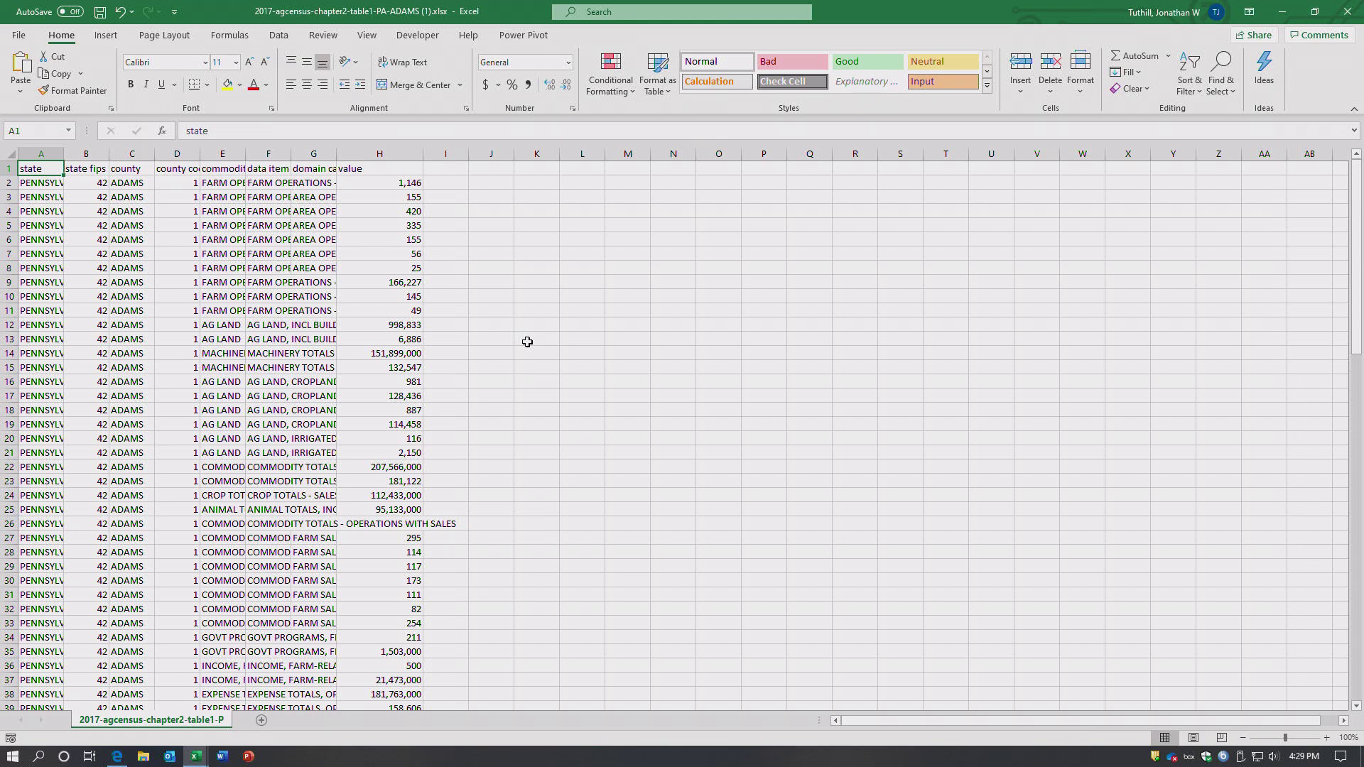
pyautogui.scroll(-14, 499, 483)
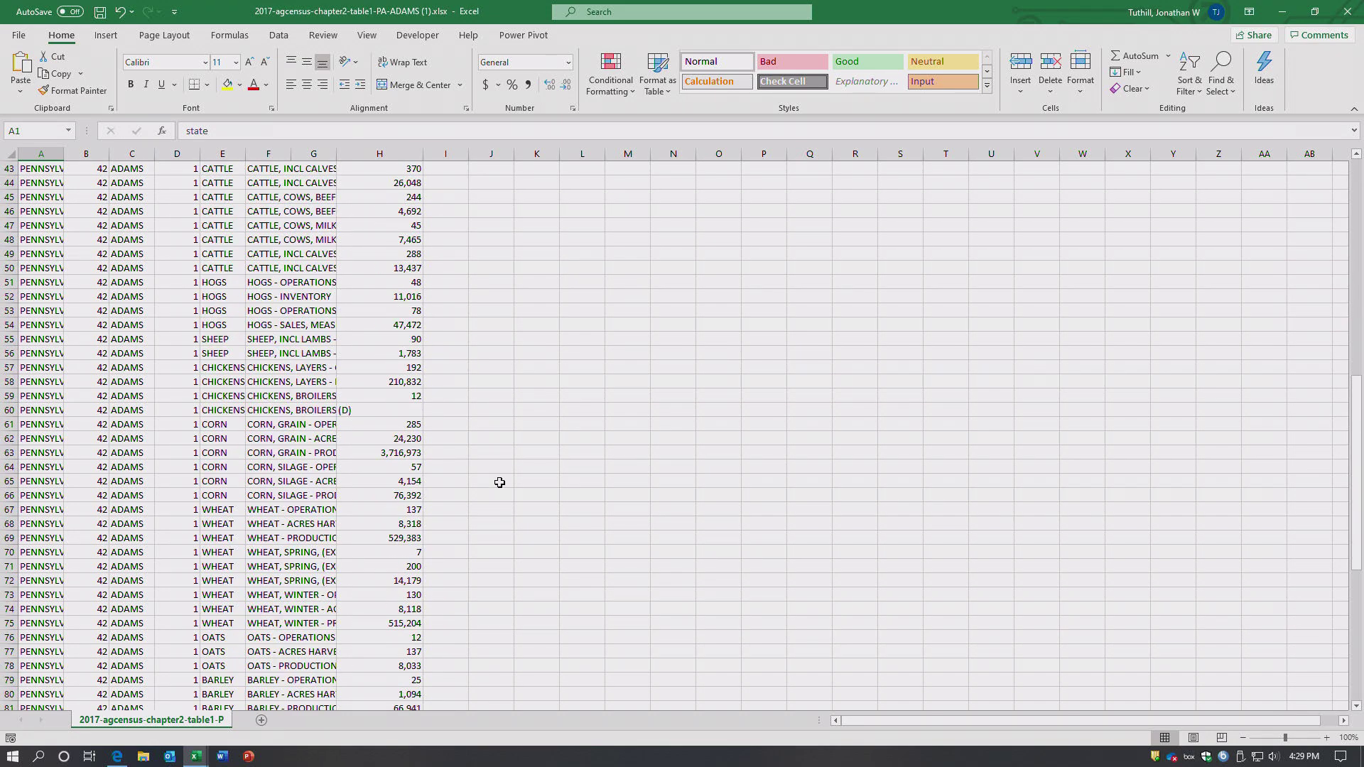
pyautogui.scroll(-5, 500, 482)
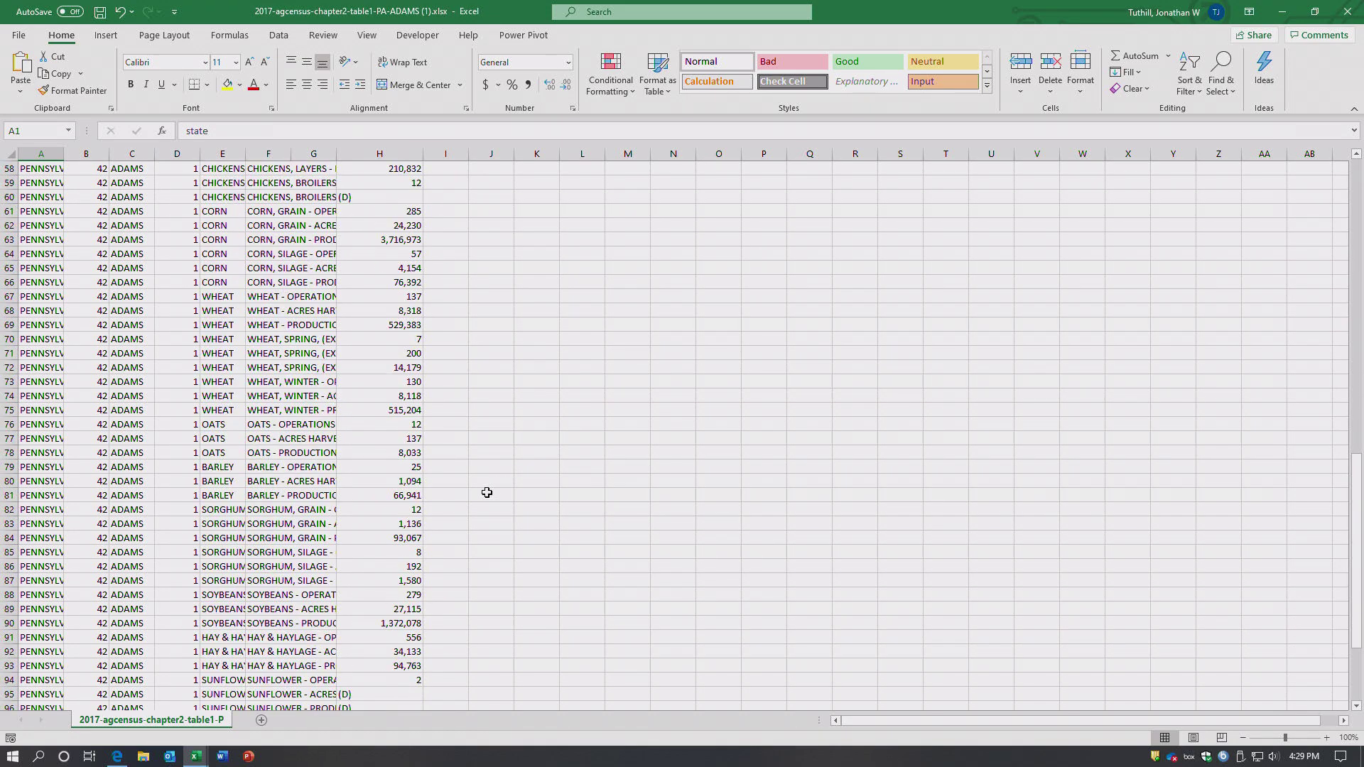
pyautogui.click(113, 758)
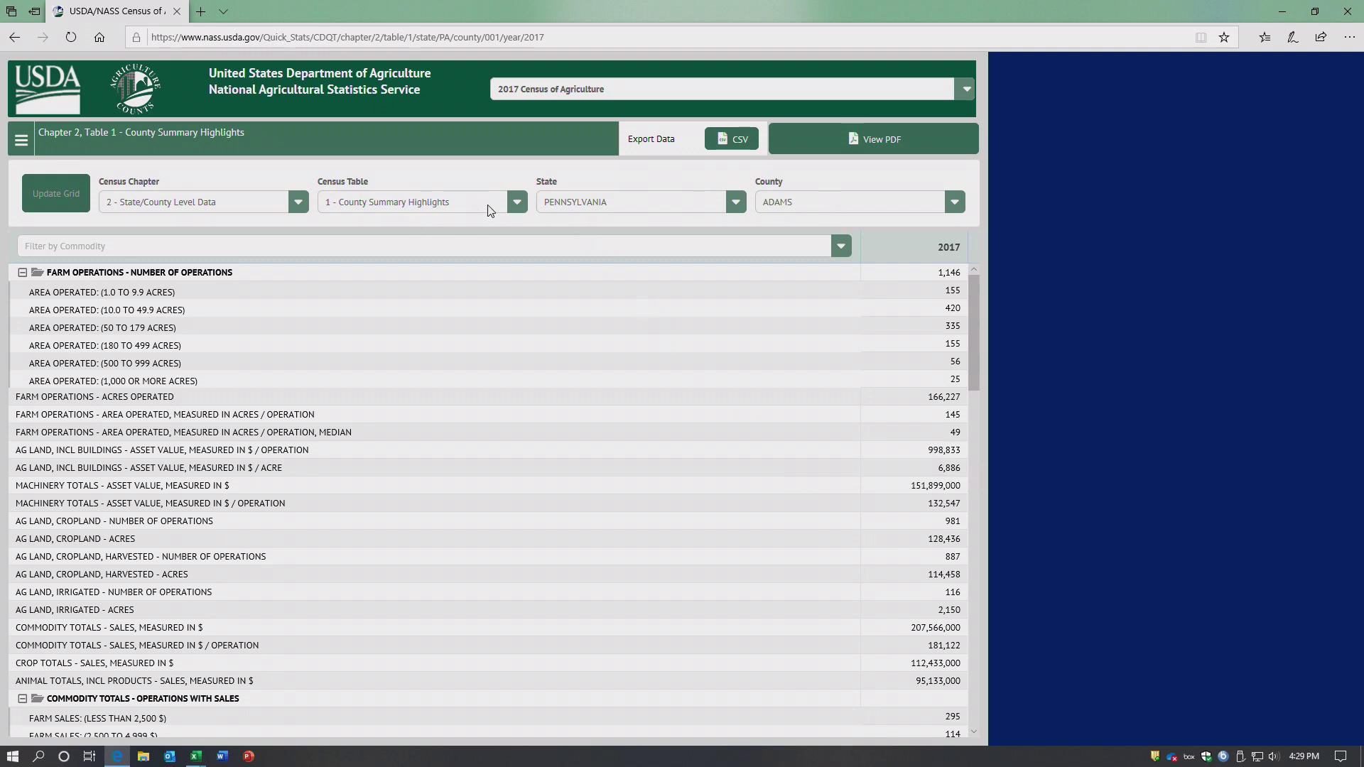
# Step: Load Census Table 2, Market Value of Agricultural Products Sold, for Adams County into the grid and review it
pyautogui.click(514, 197)
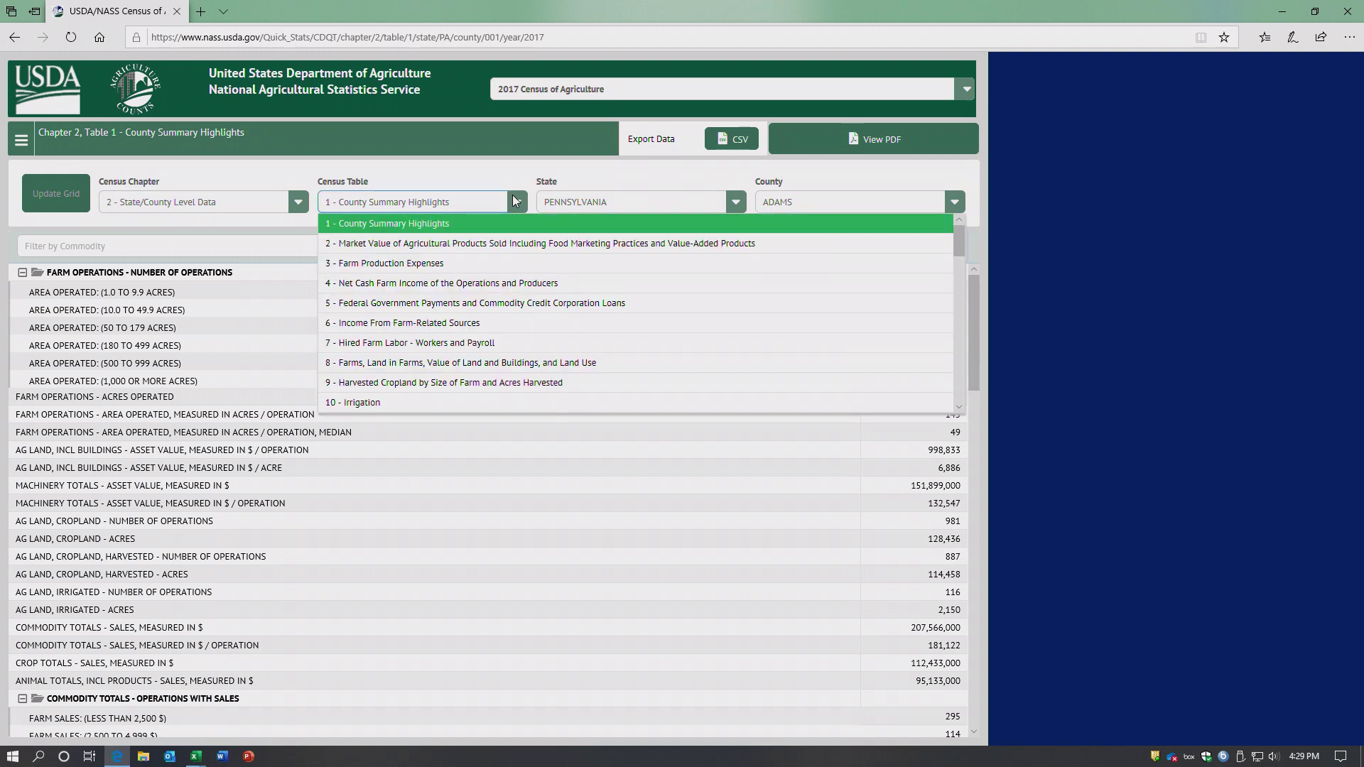
pyautogui.click(504, 245)
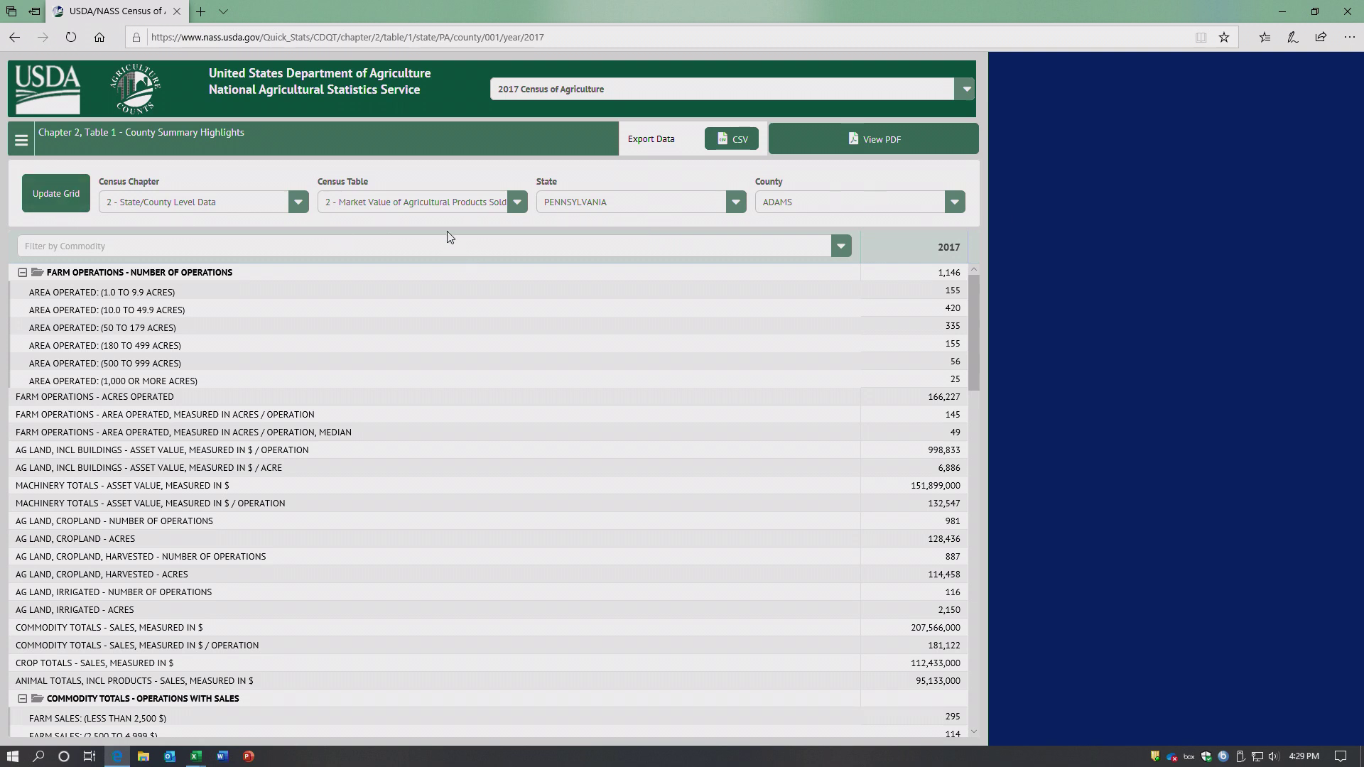
pyautogui.click(69, 201)
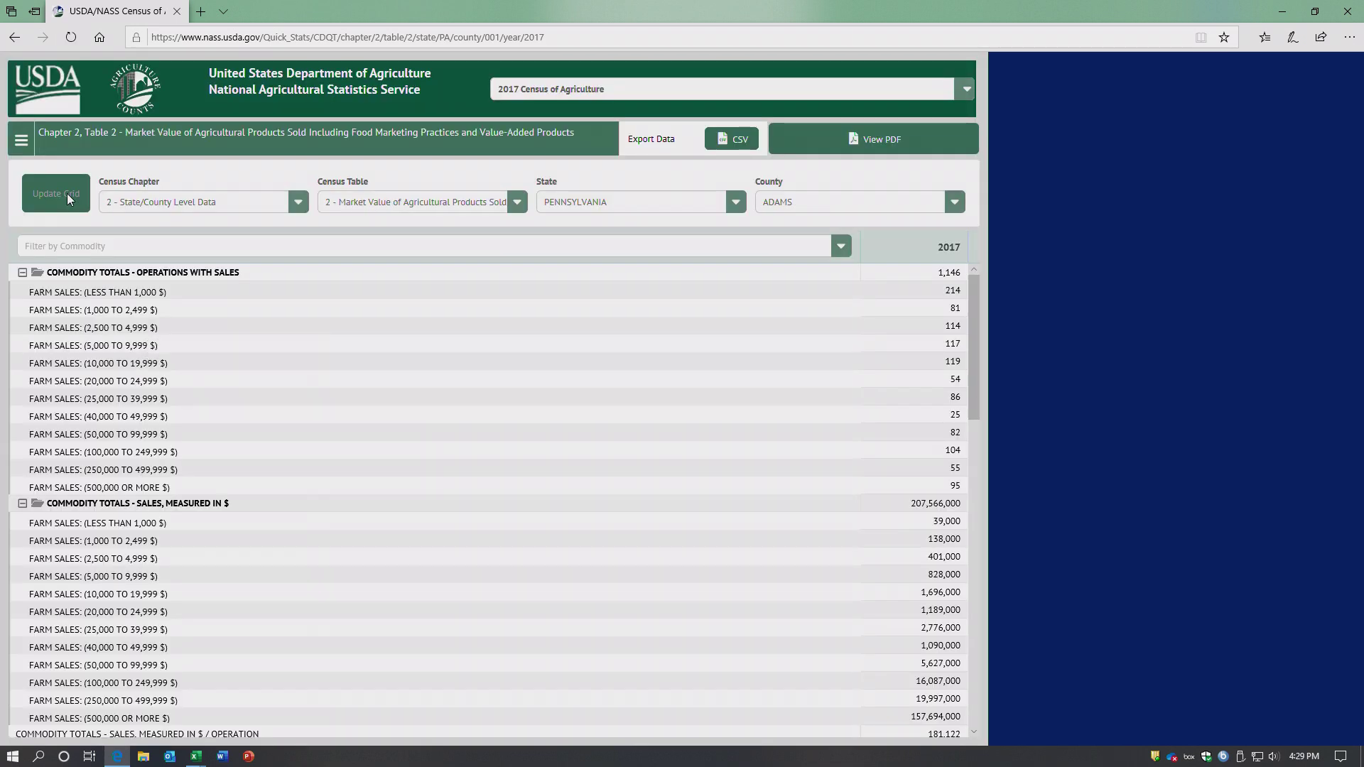
pyautogui.scroll(-5, 554, 481)
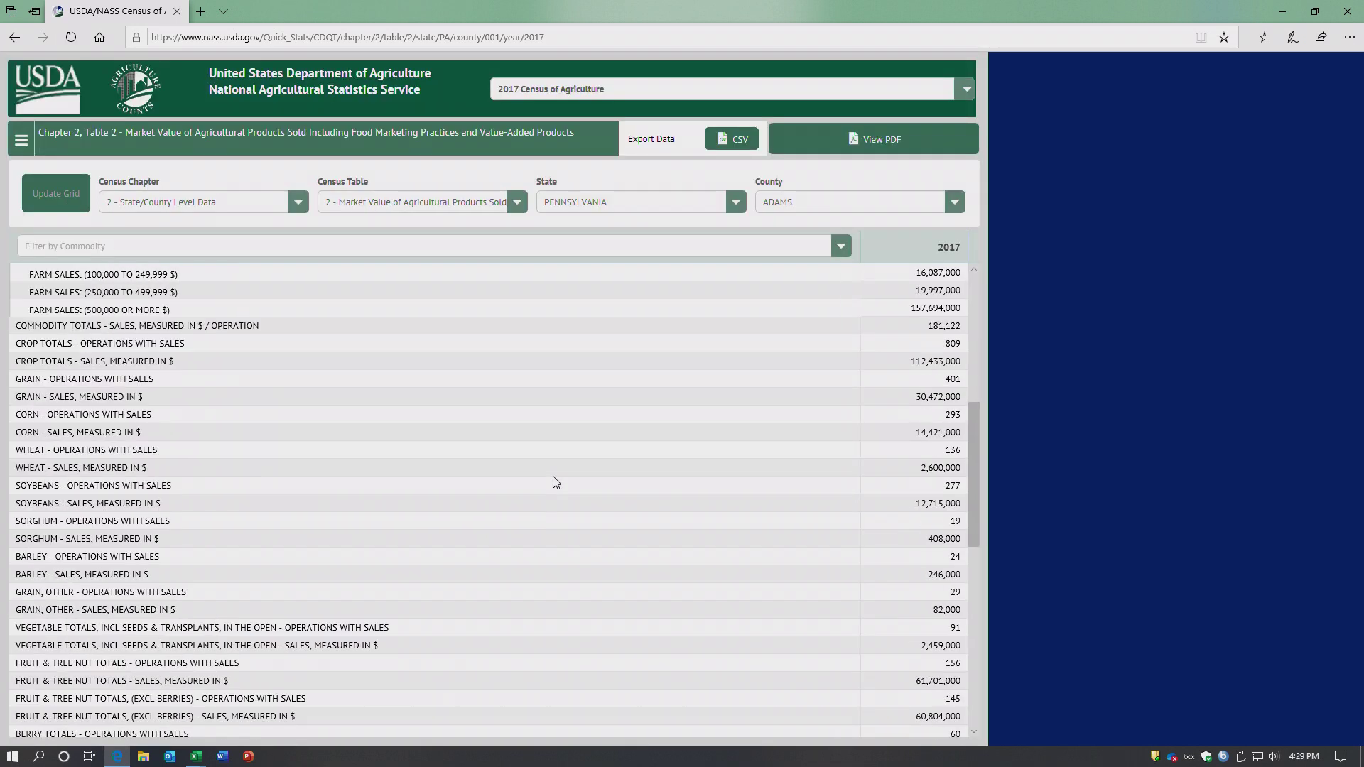
pyautogui.scroll(-7, 555, 481)
pyautogui.scroll(5, 555, 481)
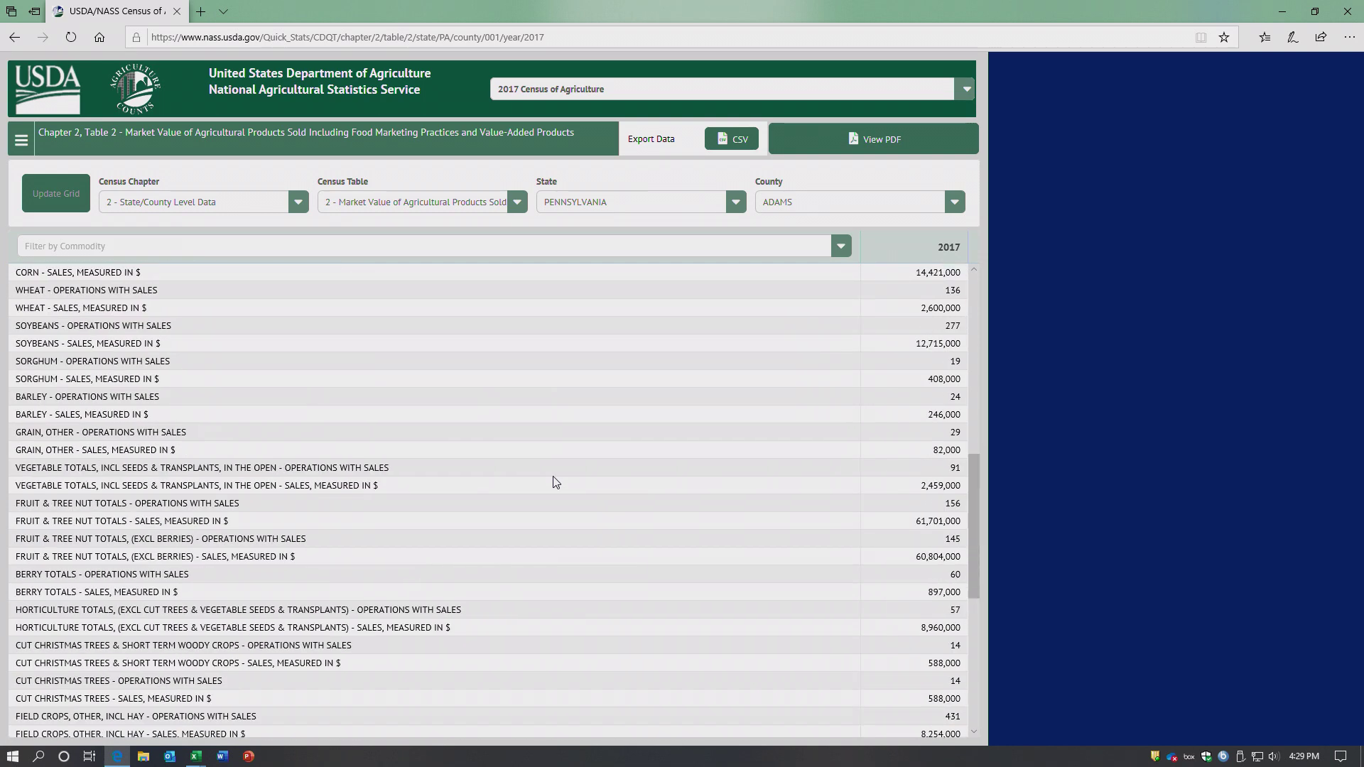
pyautogui.scroll(7, 555, 481)
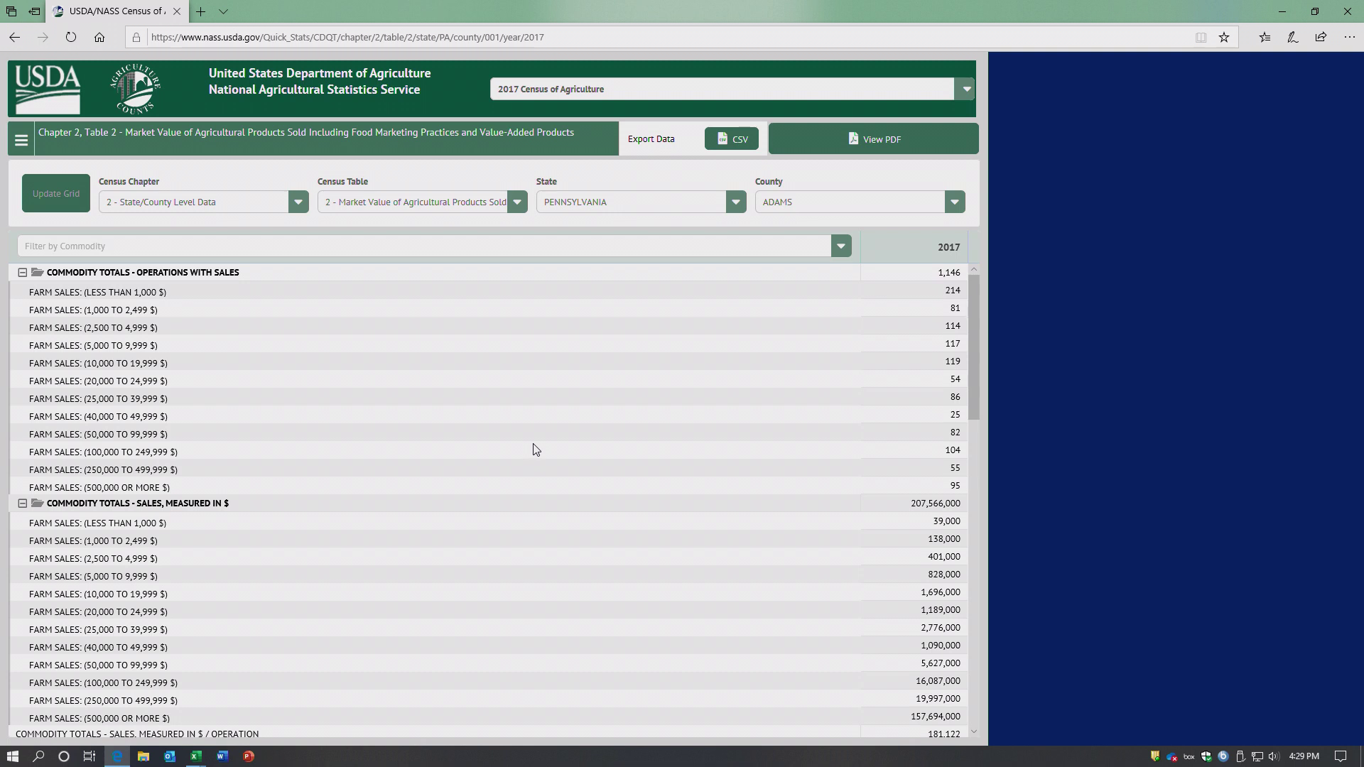
pyautogui.click(968, 91)
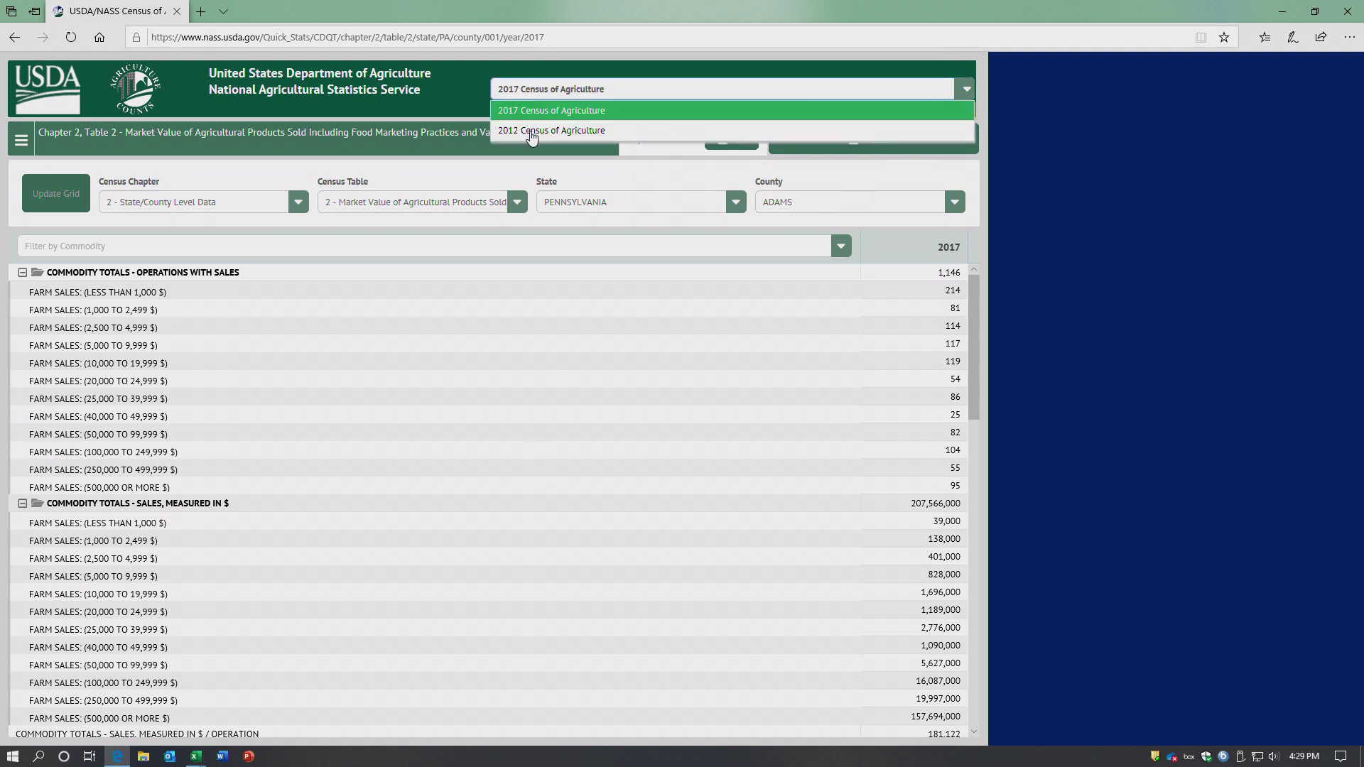
pyautogui.click(500, 284)
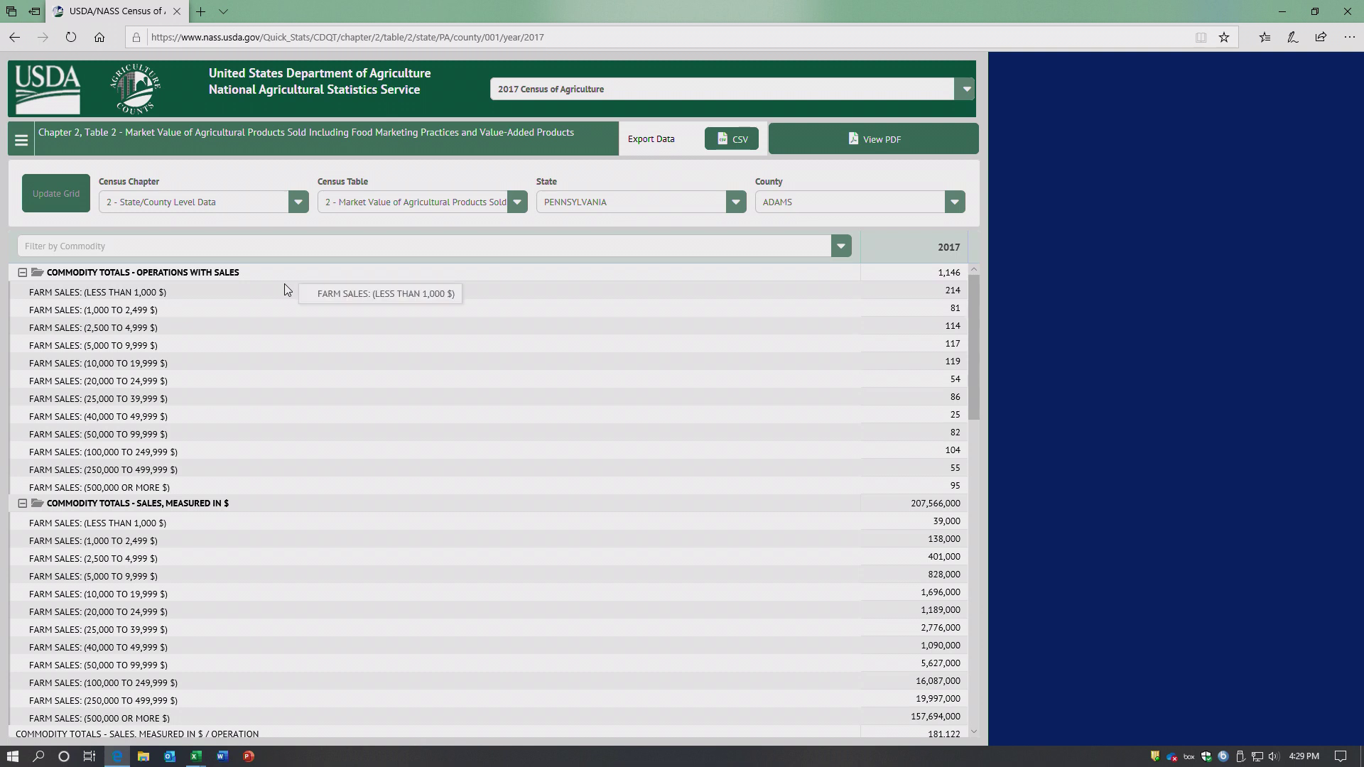
pyautogui.click(297, 203)
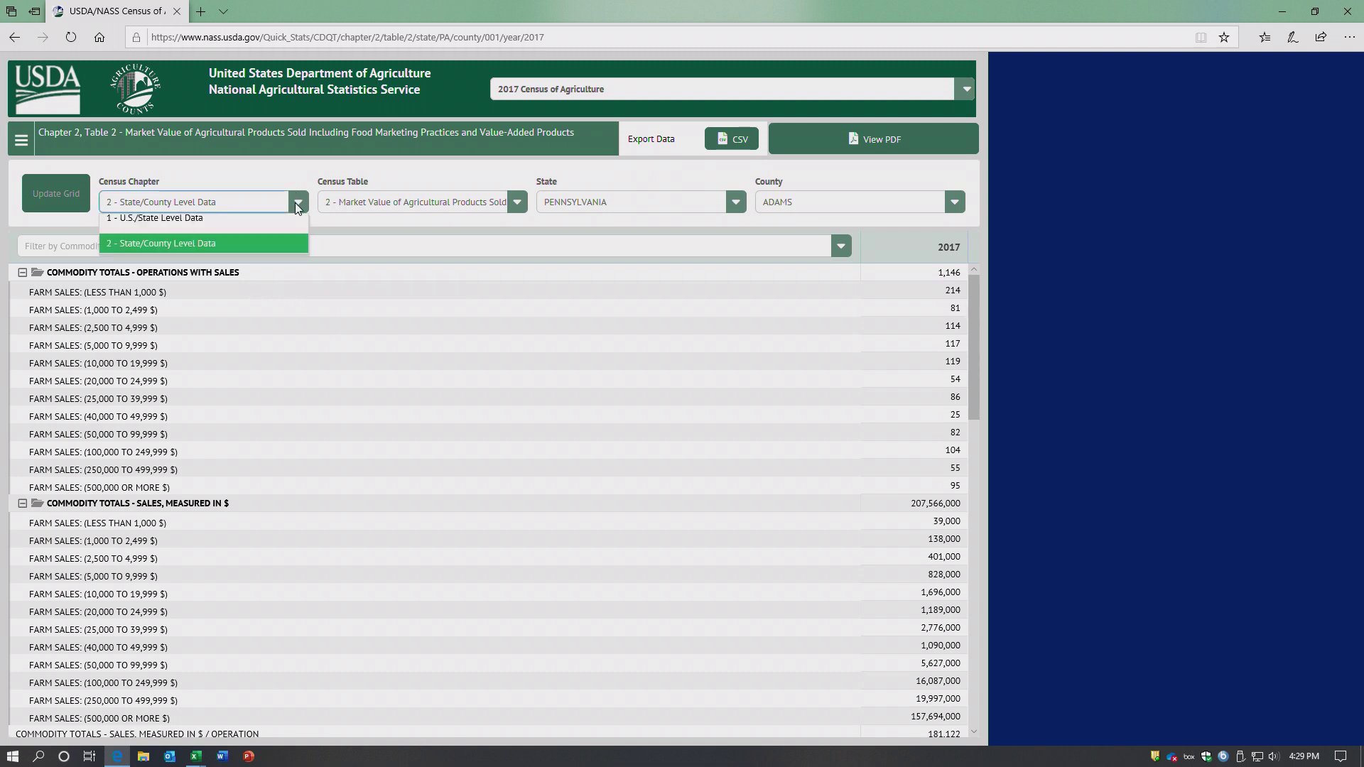
pyautogui.click(296, 202)
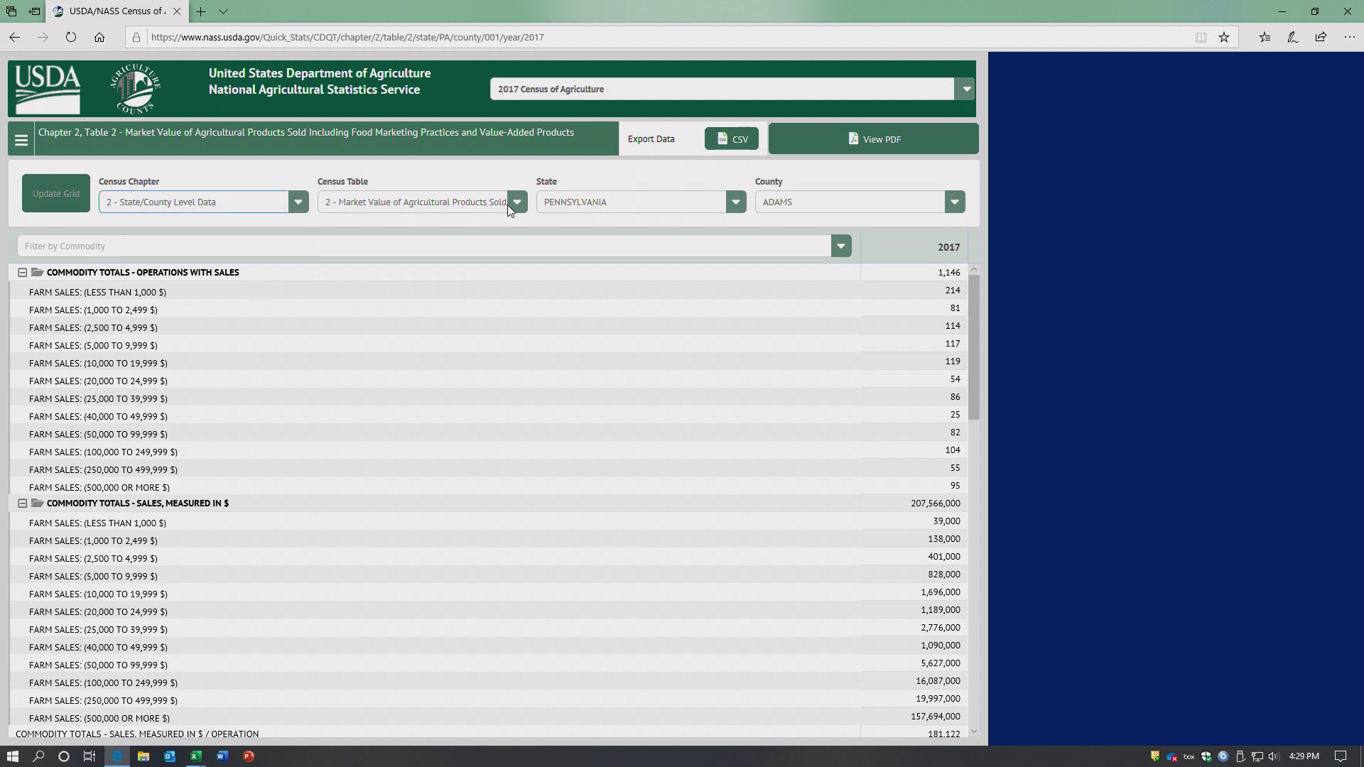